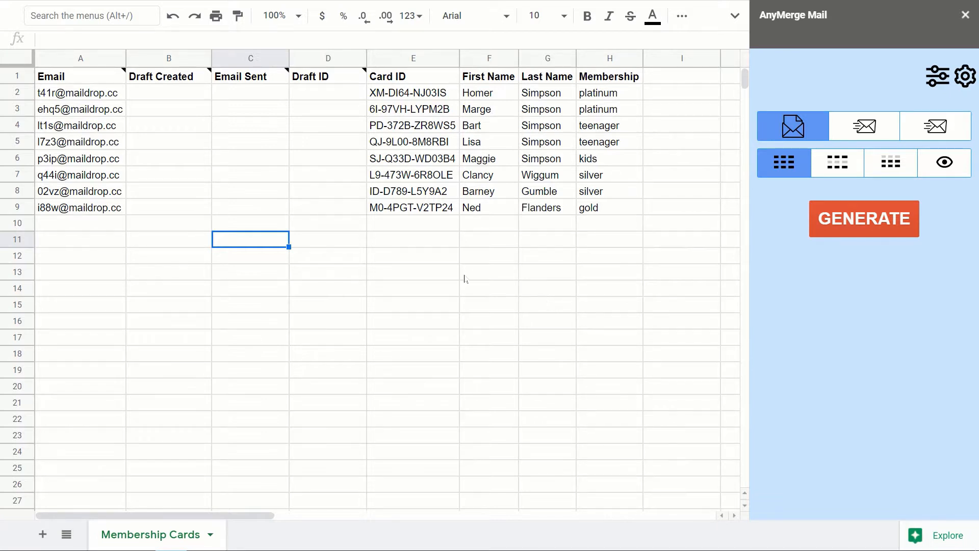
# - Examine the recipient addresses in the Email column of the Membership Cards sheet, from the first to the last entry
pyautogui.moveTo(95, 64)
pyautogui.click(84, 58)
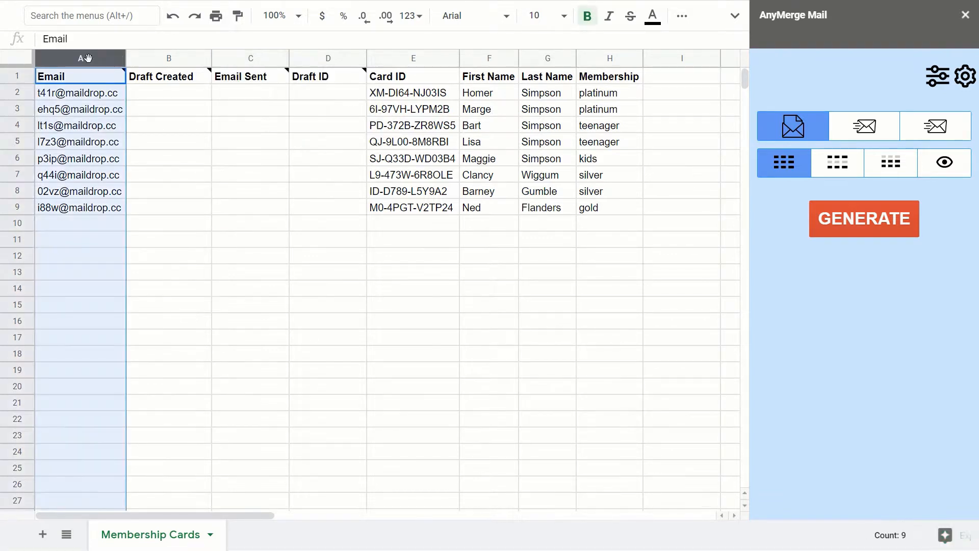
pyautogui.click(86, 94)
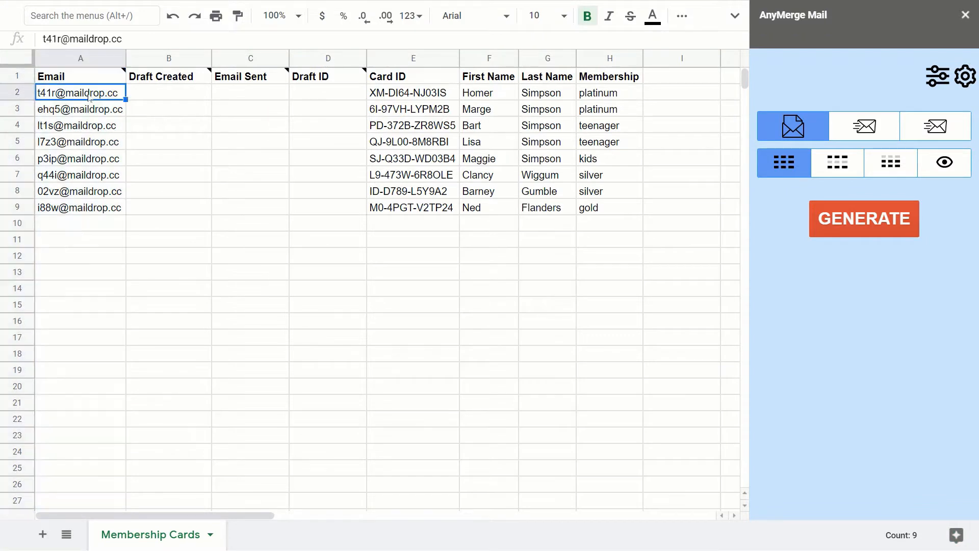
pyautogui.moveTo(85, 96); pyautogui.dragTo(77, 206)
pyautogui.click(74, 148)
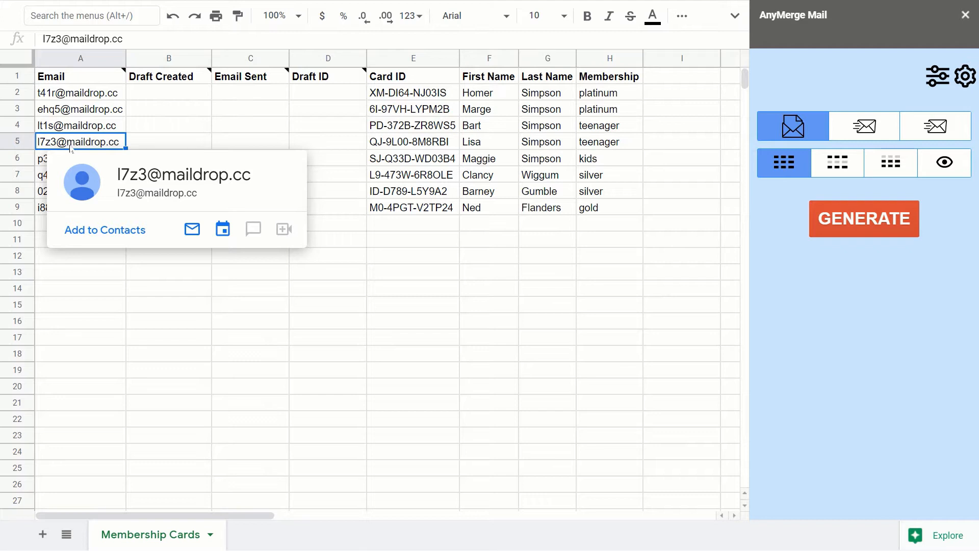
pyautogui.click(68, 96)
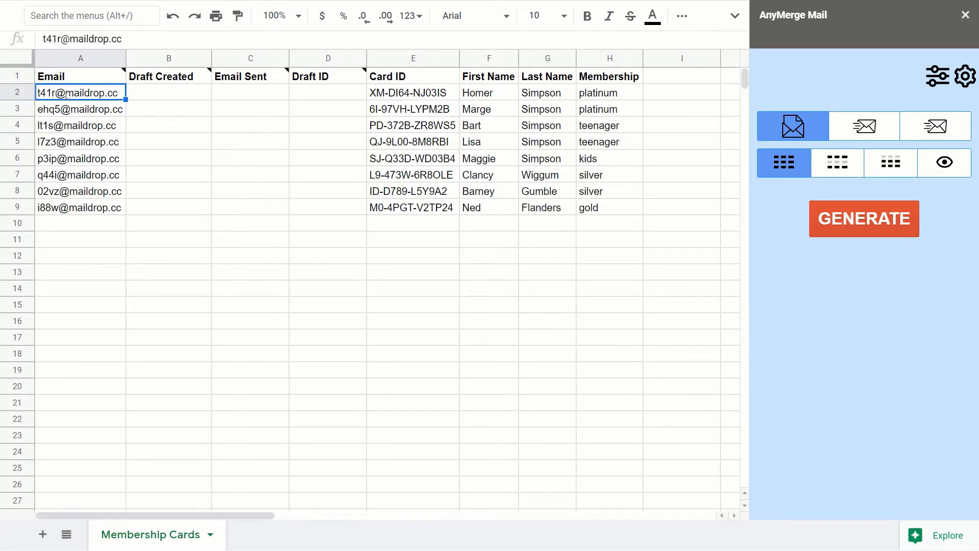
pyautogui.moveTo(69, 97)
pyautogui.click(71, 208)
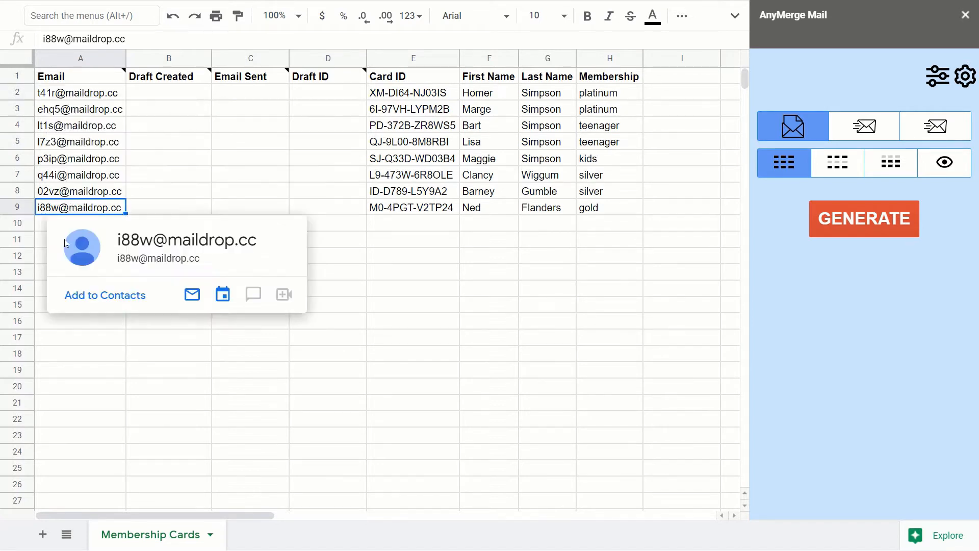
pyautogui.click(39, 227)
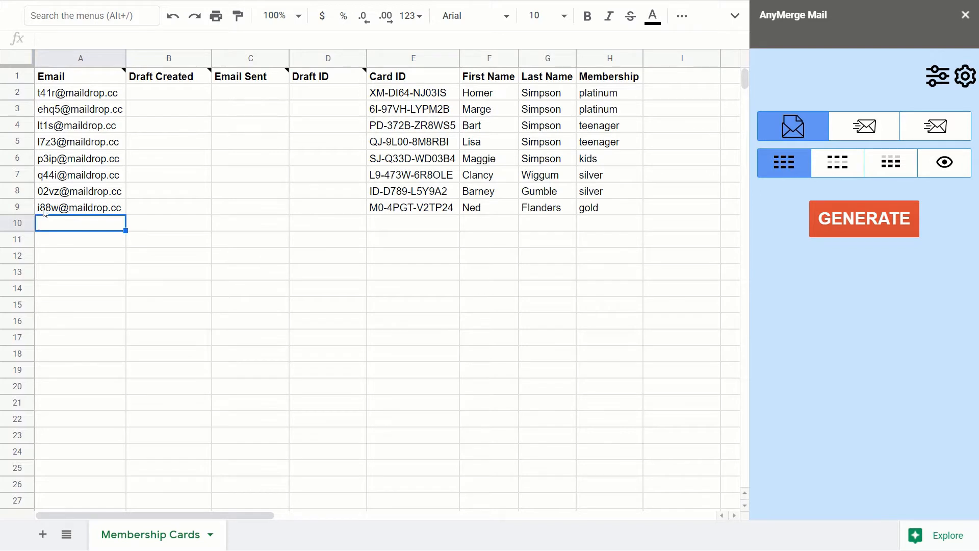
# - Review the Draft Created, Email Sent and Draft ID columns and the merge data from Card ID through Membership
pyautogui.click(151, 60)
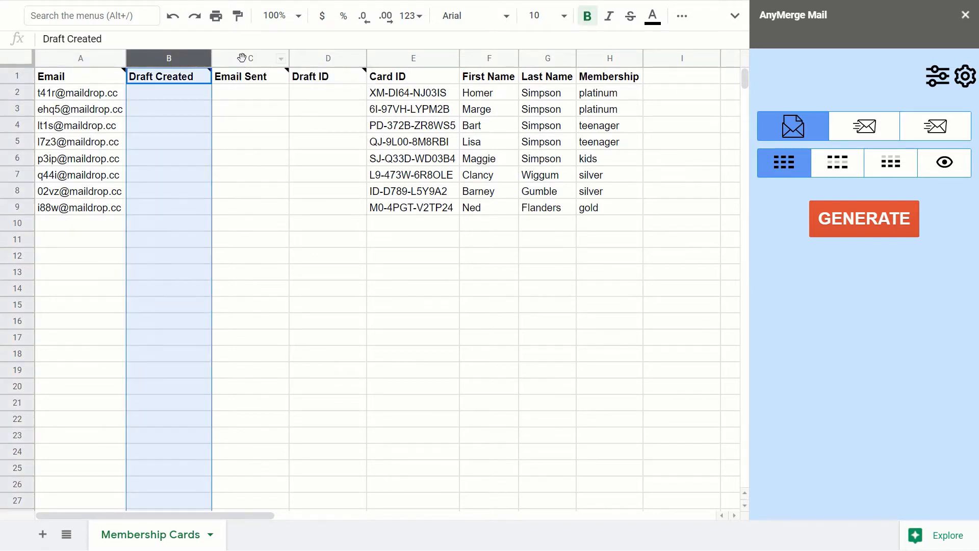
pyautogui.click(243, 59)
pyautogui.click(323, 57)
pyautogui.click(178, 91)
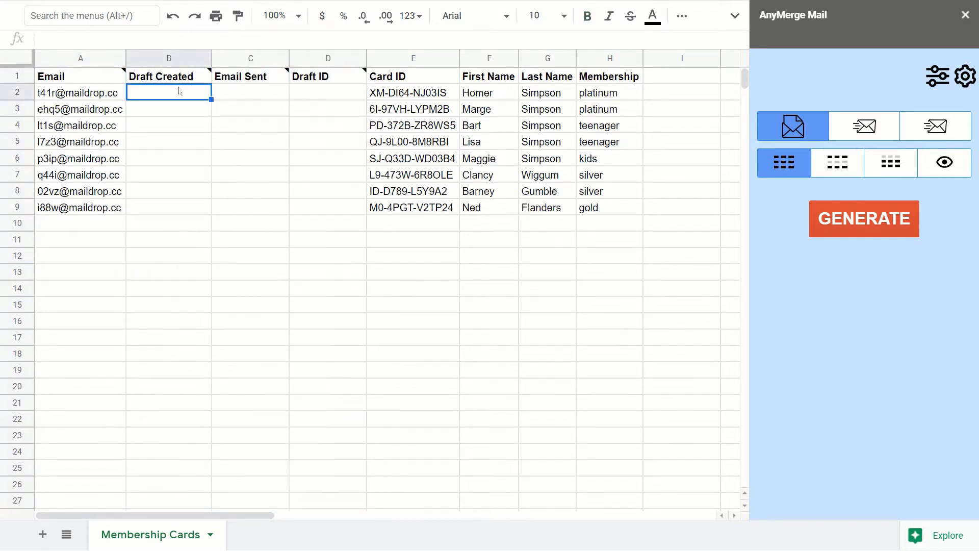
pyautogui.click(236, 92)
pyautogui.click(326, 95)
pyautogui.click(167, 99)
pyautogui.click(258, 98)
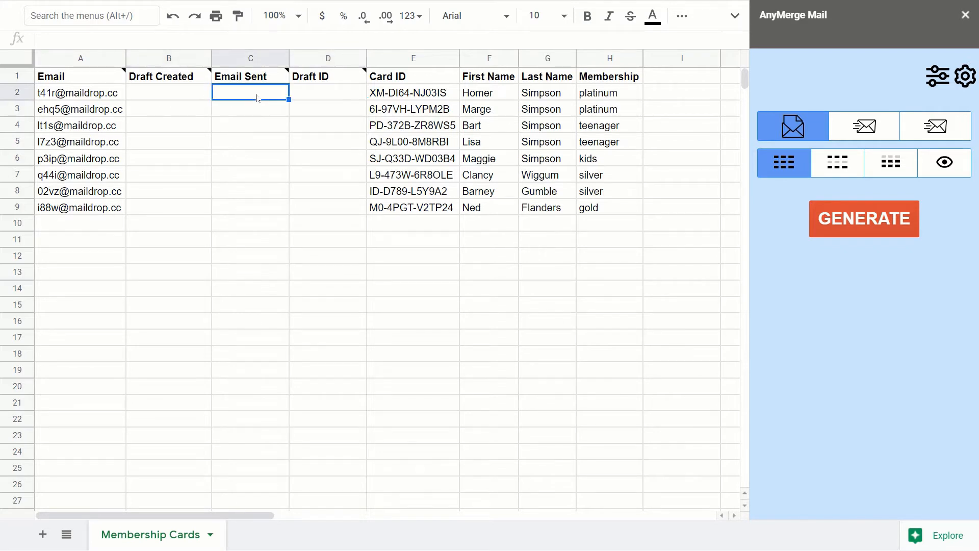
pyautogui.click(321, 94)
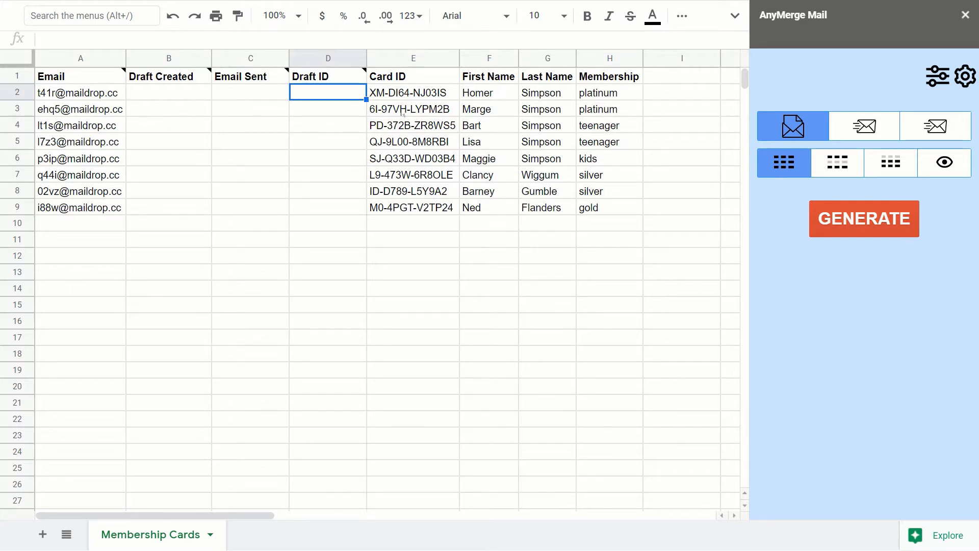
pyautogui.moveTo(408, 81); pyautogui.dragTo(612, 211)
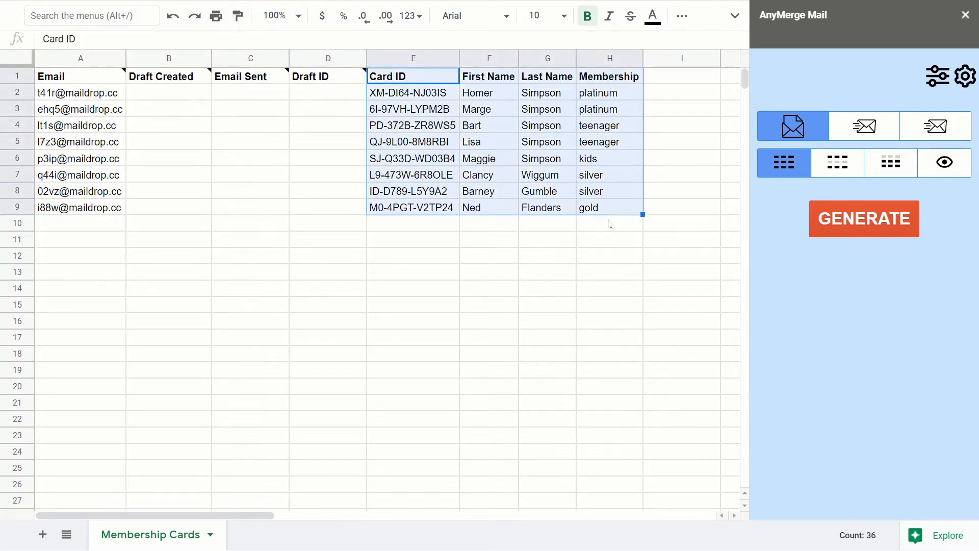
pyautogui.click(610, 223)
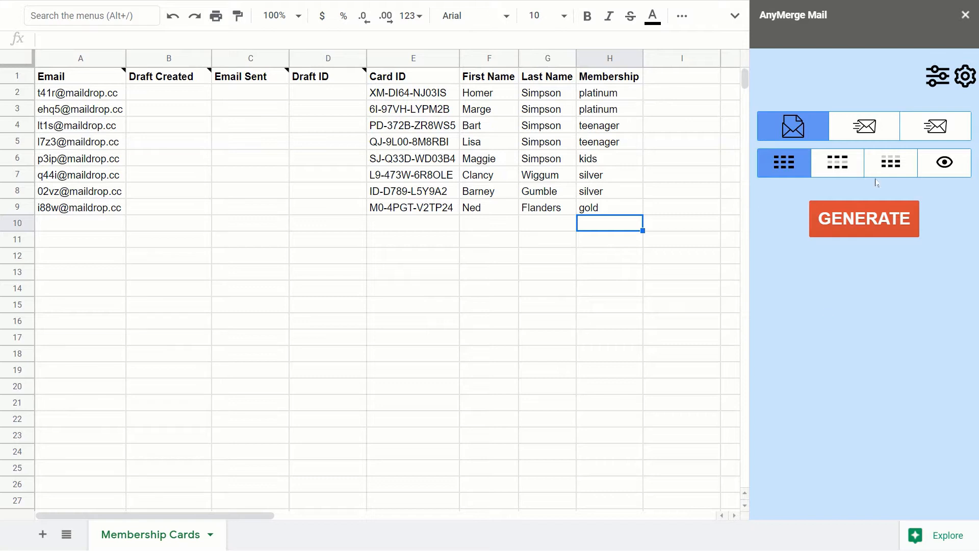
# - Open the Membership Card draft from the add-on's sheet configuration and show Gmail's Drafts folder behind it
pyautogui.click(936, 78)
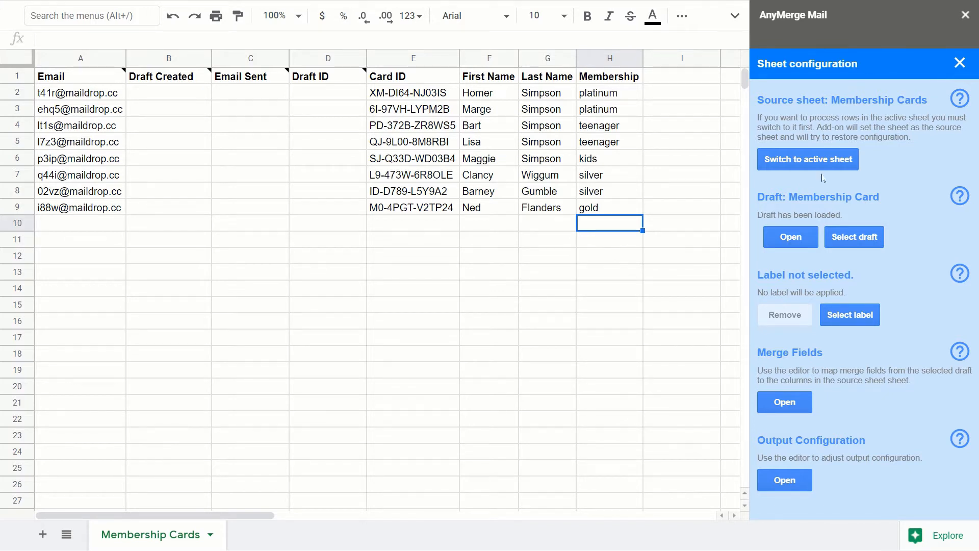
pyautogui.click(790, 237)
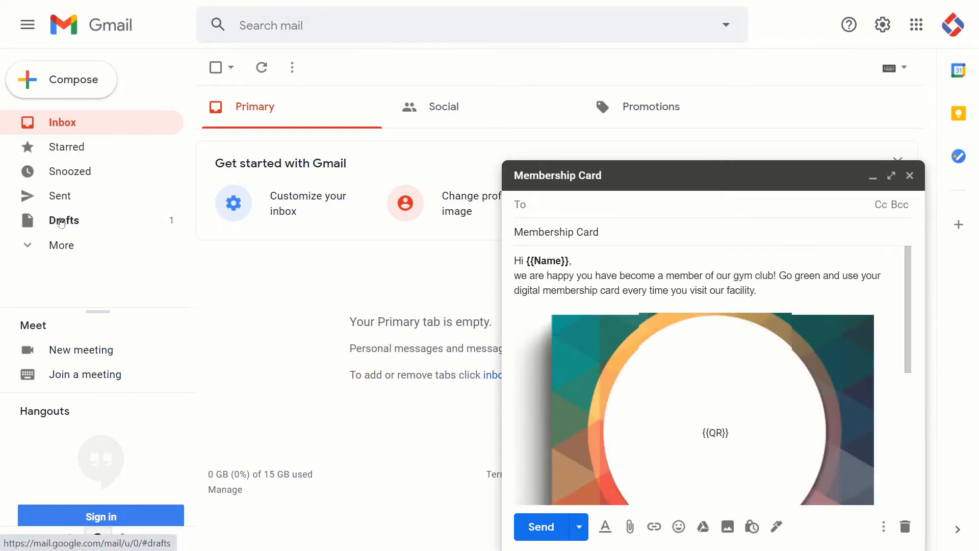
pyautogui.click(74, 221)
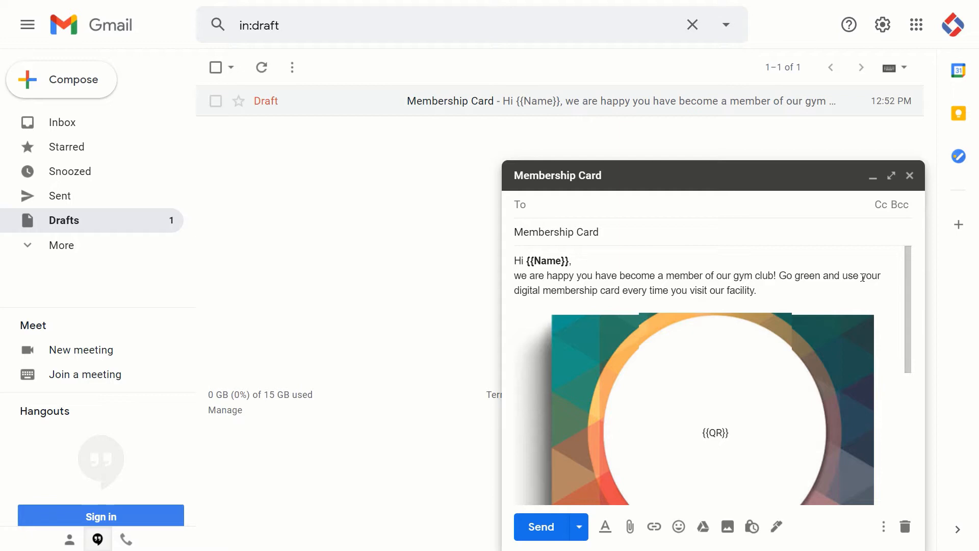
# - Examine the {{Name}} merge field in the draft's greeting and the {{QR}} merge field inside the card's circle
pyautogui.click(552, 258)
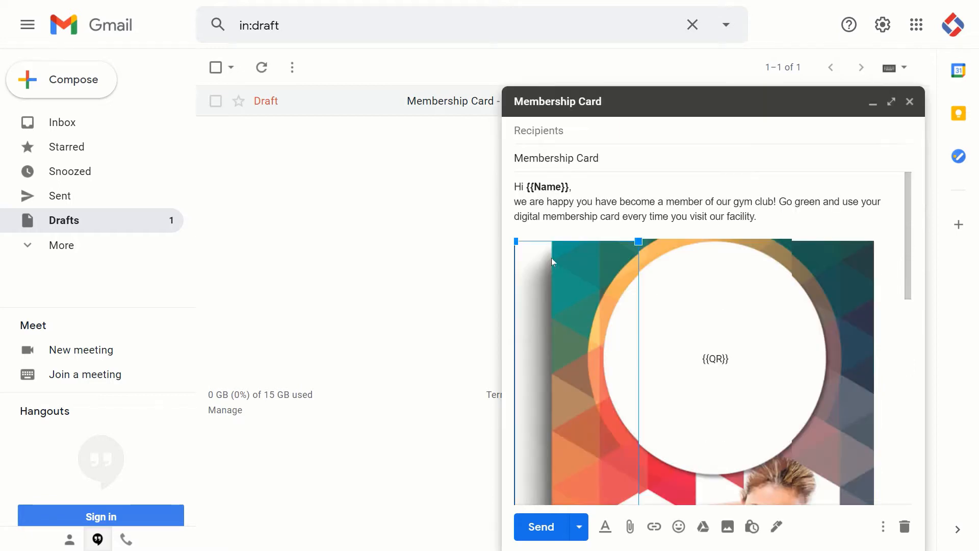
pyautogui.doubleClick(546, 181)
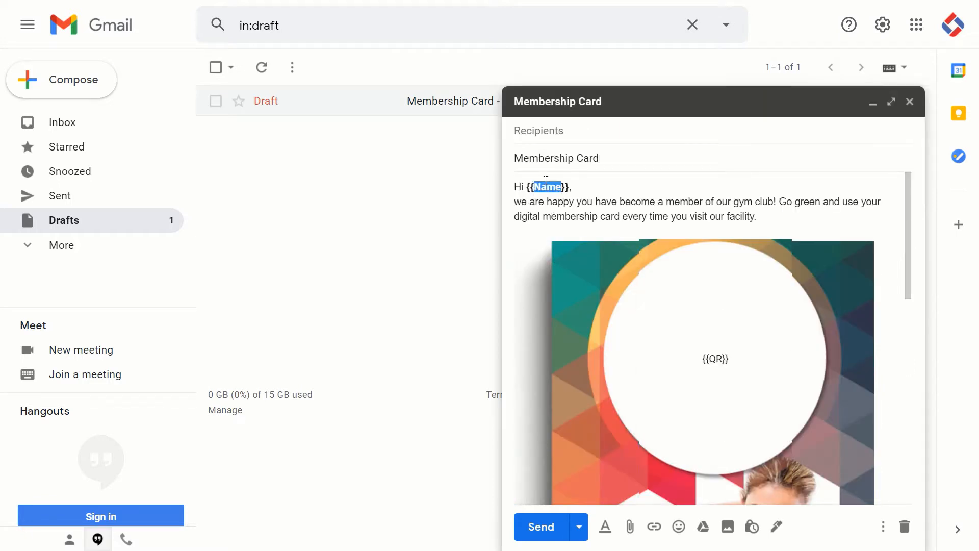
pyautogui.click(529, 199)
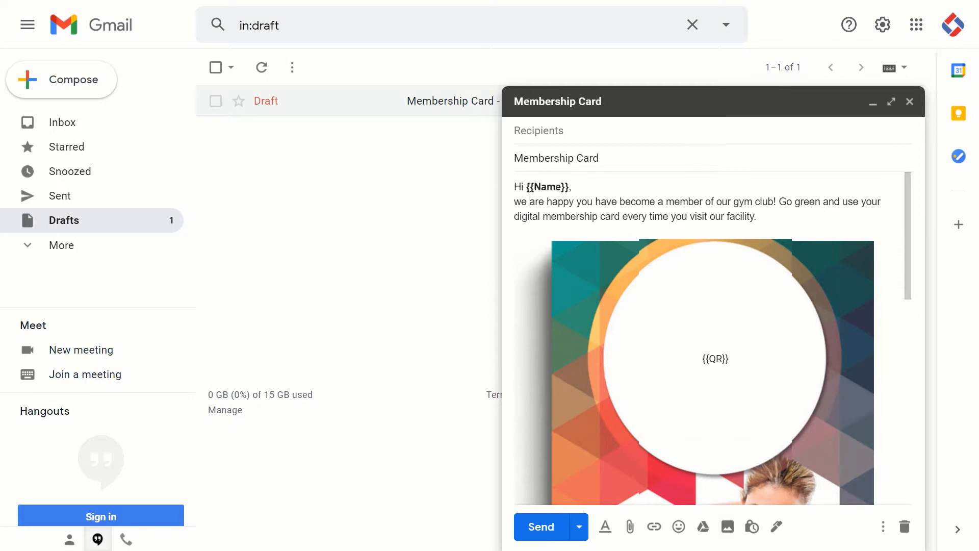
pyautogui.moveTo(526, 187); pyautogui.dragTo(570, 187)
pyautogui.click(566, 187)
pyautogui.doubleClick(557, 187)
pyautogui.moveTo(528, 187); pyautogui.dragTo(570, 188)
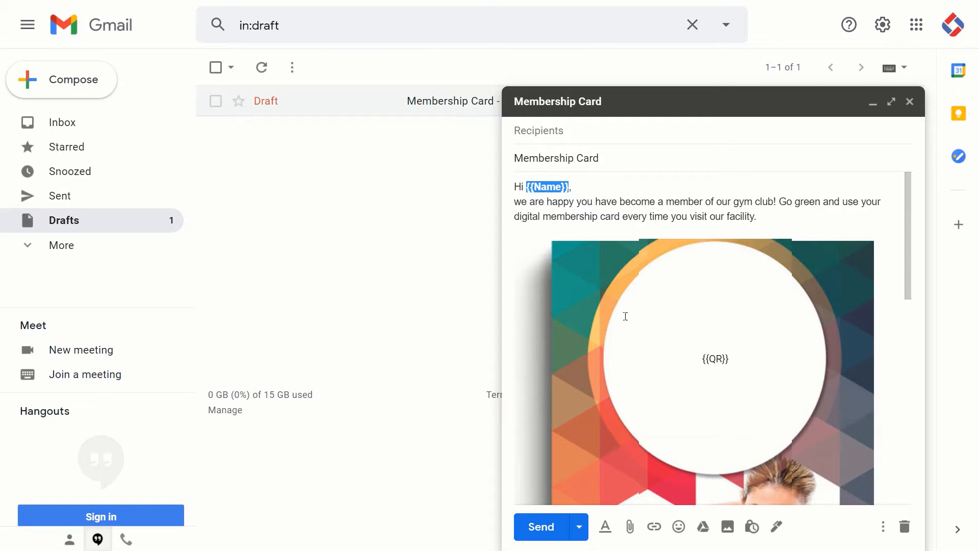
pyautogui.moveTo(703, 359); pyautogui.dragTo(730, 359)
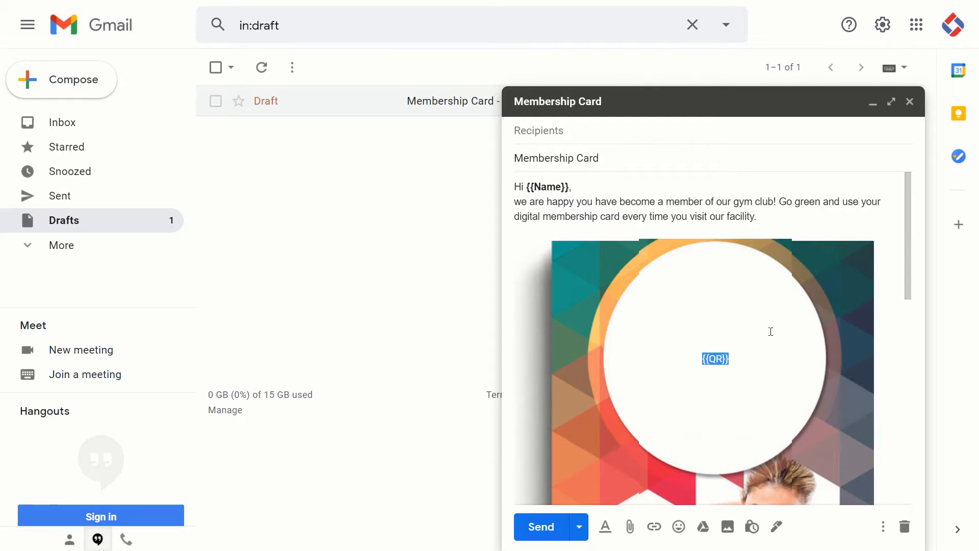
# - Inspect the separate image pieces that make up the membership card around the {{QR}} field
pyautogui.scroll(-10, 770, 331)
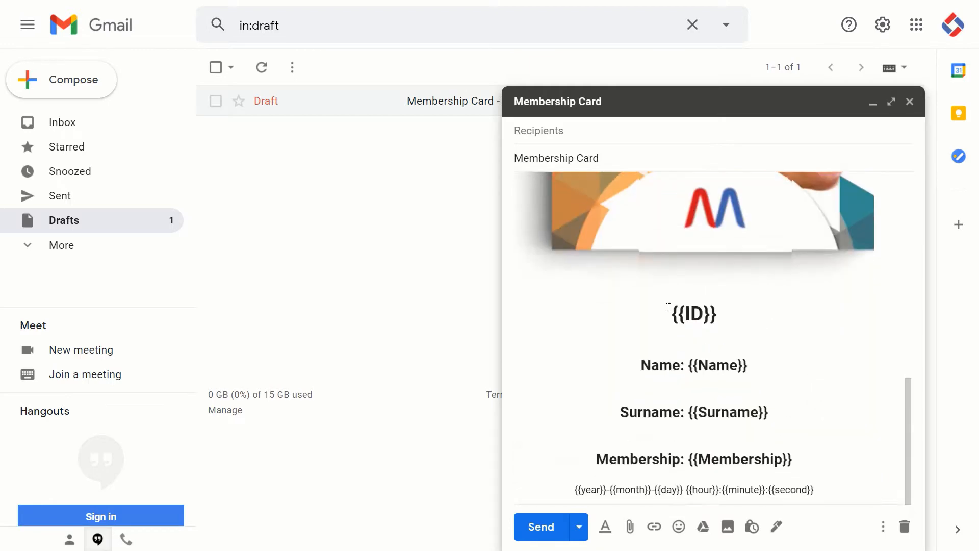
pyautogui.scroll(10, 715, 405)
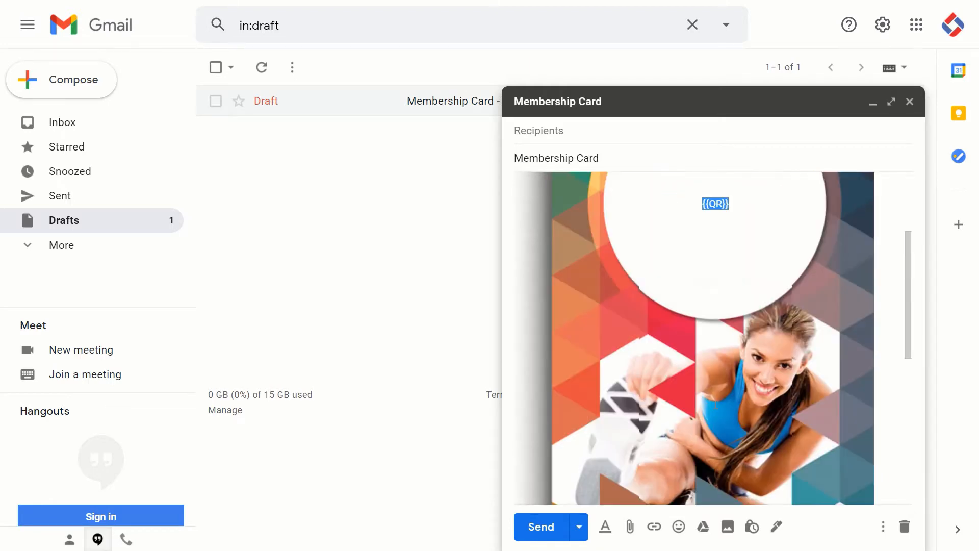
pyautogui.click(614, 287)
pyautogui.click(696, 262)
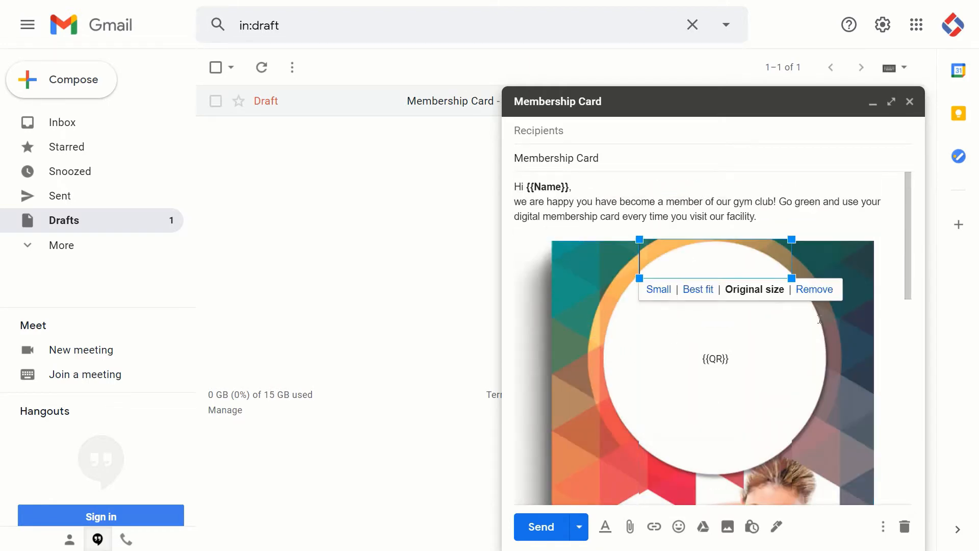
pyautogui.scroll(-5, 703, 416)
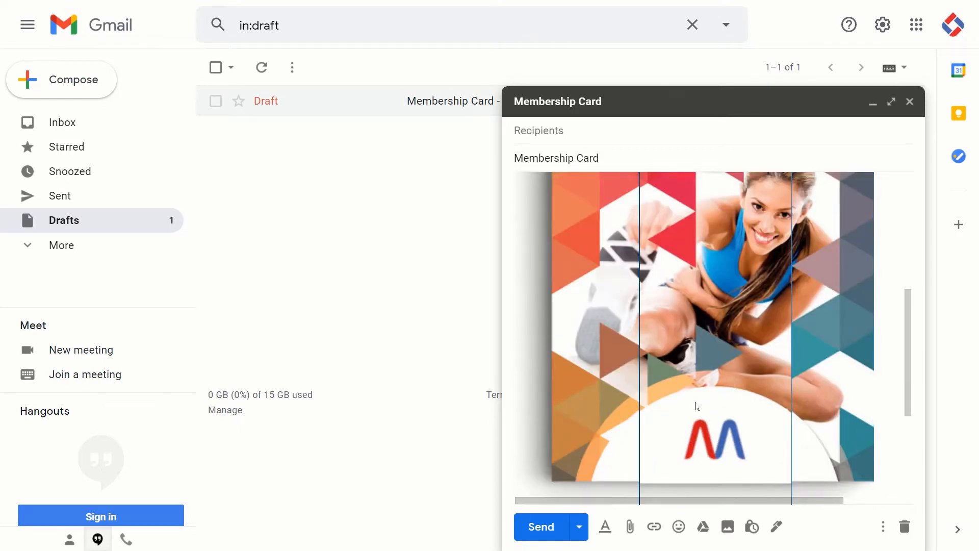
pyautogui.scroll(5, 693, 387)
pyautogui.click(604, 298)
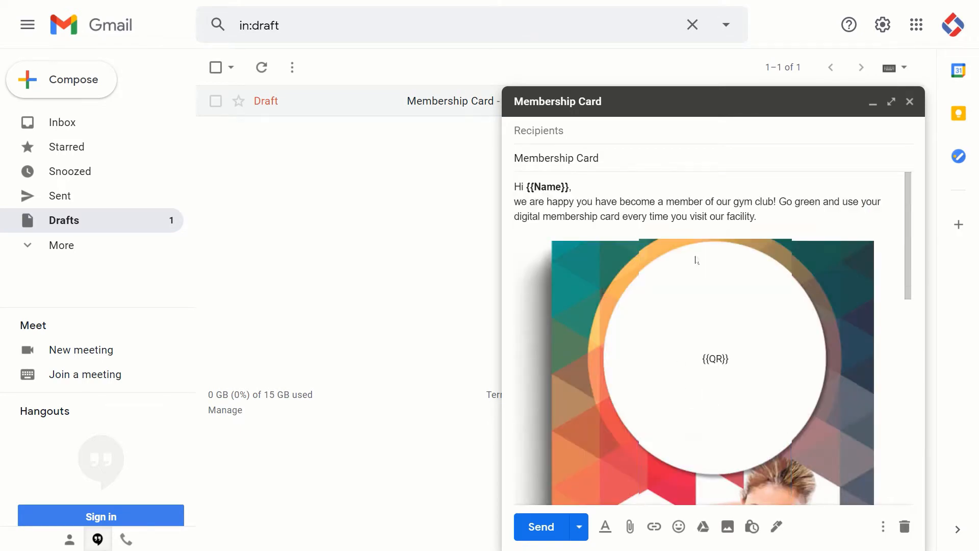
pyautogui.click(847, 273)
pyautogui.scroll(-3, 819, 372)
pyautogui.click(716, 205)
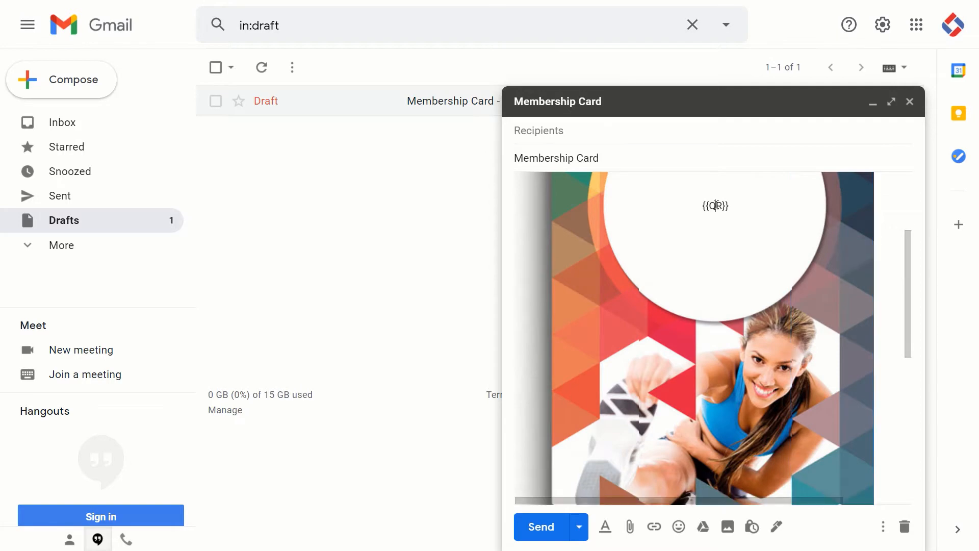
# - Review the ID, name, surname, membership and timestamp merge fields below the card image in the draft
pyautogui.scroll(-5, 710, 415)
pyautogui.scroll(-3, 706, 408)
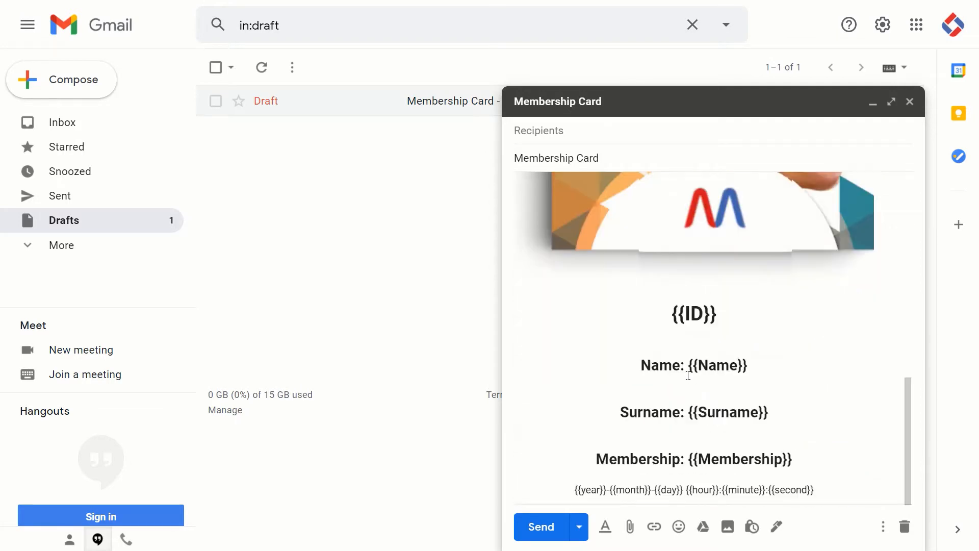
pyautogui.scroll(8, 693, 388)
pyautogui.scroll(3, 688, 370)
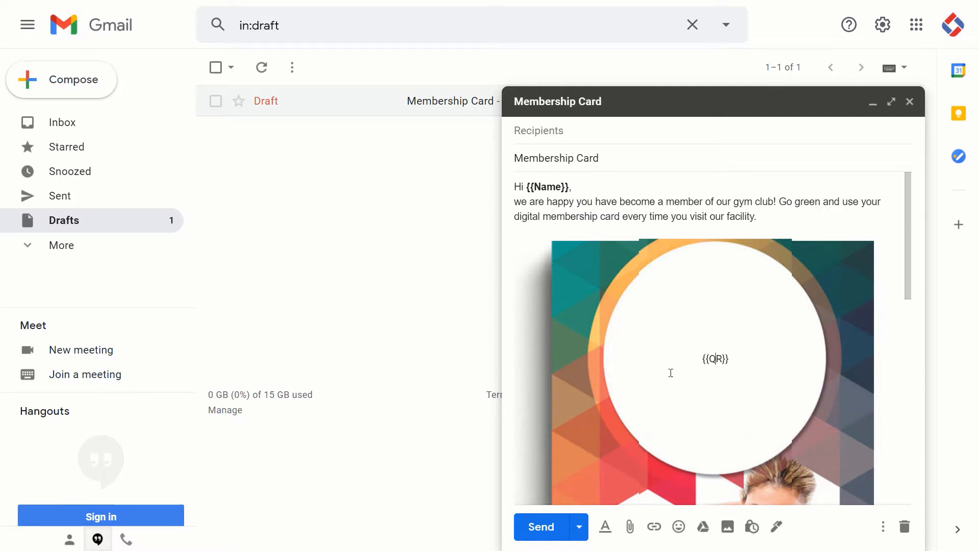
pyautogui.scroll(-5, 670, 373)
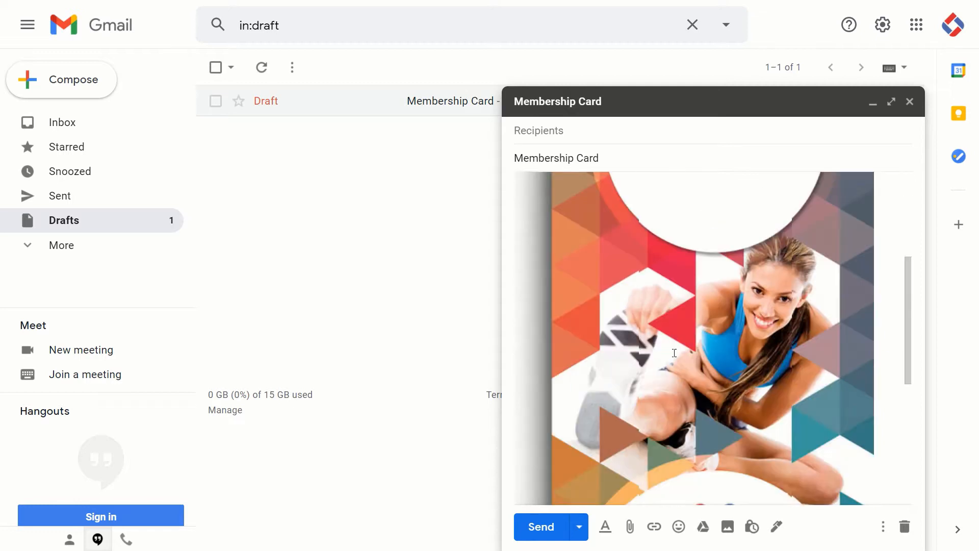
# - Close the Membership Card draft, return to the Google Sheets spreadsheet and close the sheet configuration
pyautogui.click(908, 102)
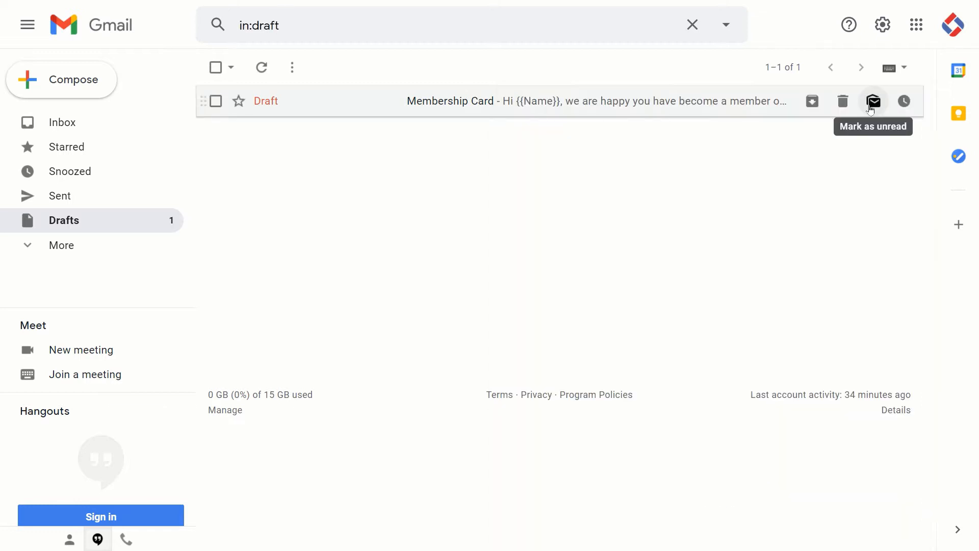
pyautogui.hotkey('ctrl', 'Tab')
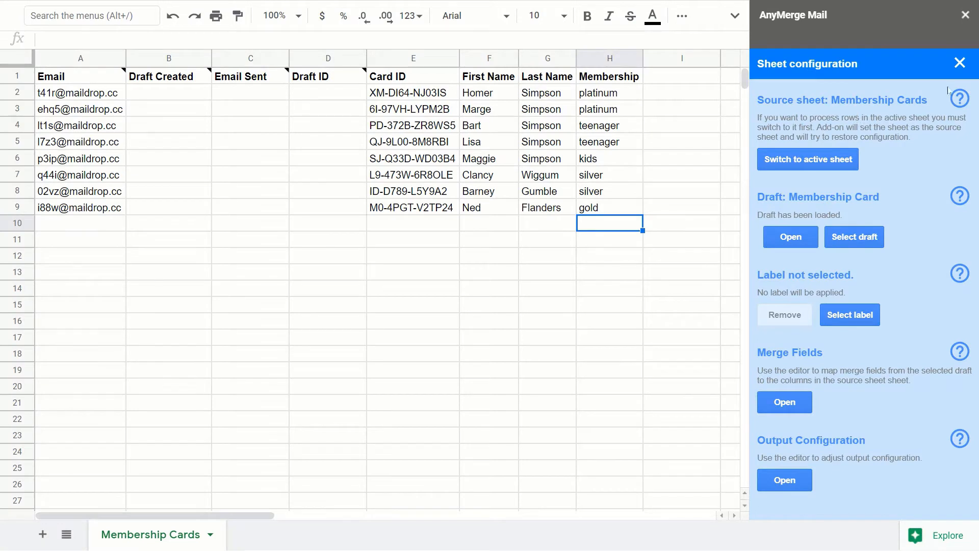
pyautogui.click(959, 63)
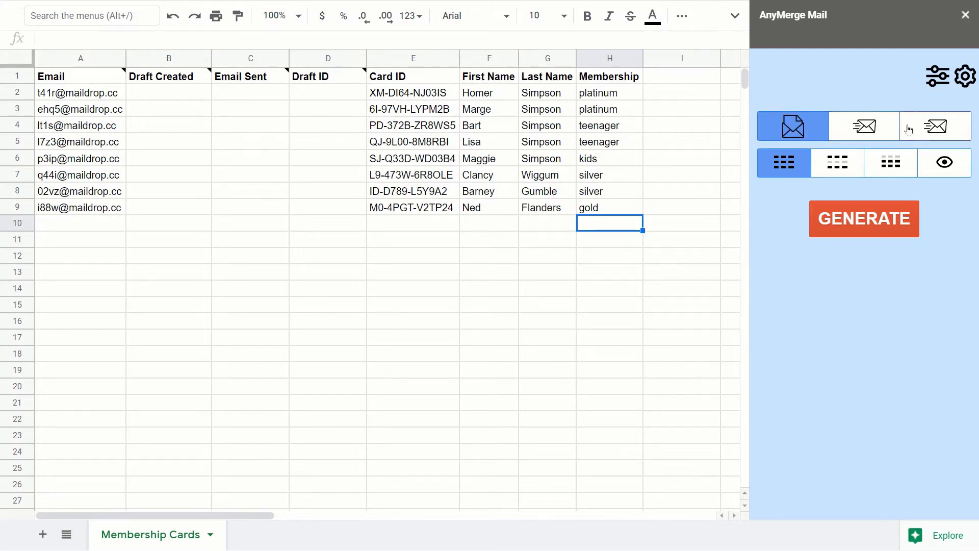
# - Switch the add-on's processing mode through Merge to Draft and Merge to Send, ending on Draft to Send
pyautogui.click(792, 131)
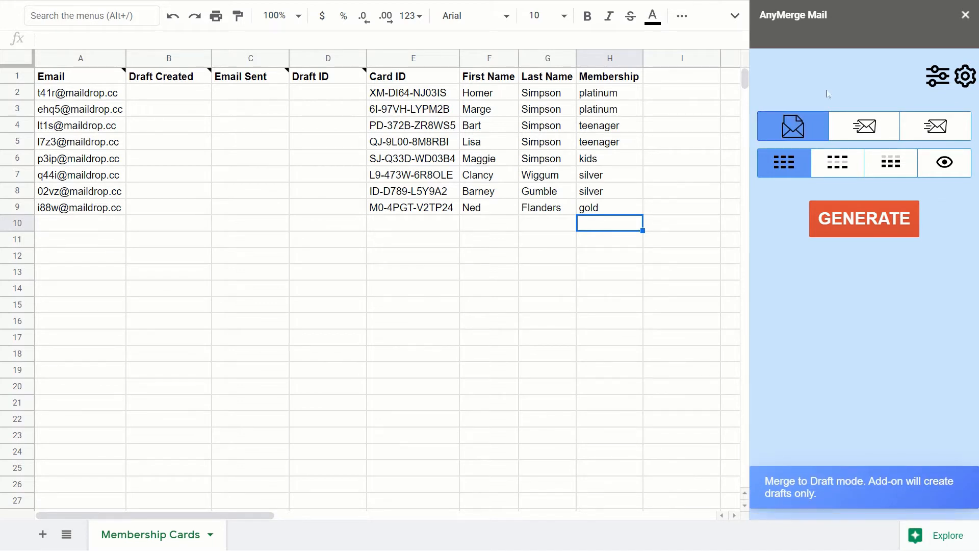
pyautogui.click(854, 126)
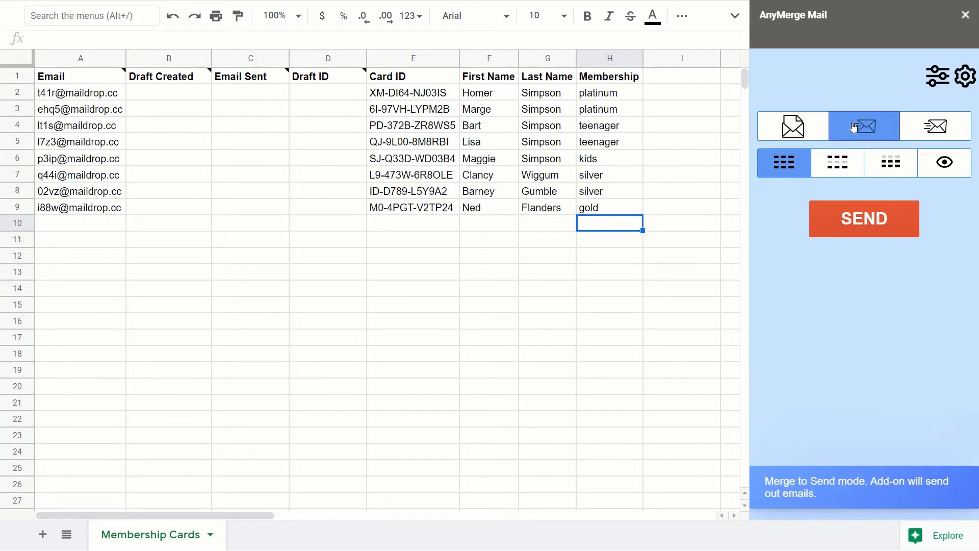
pyautogui.click(934, 128)
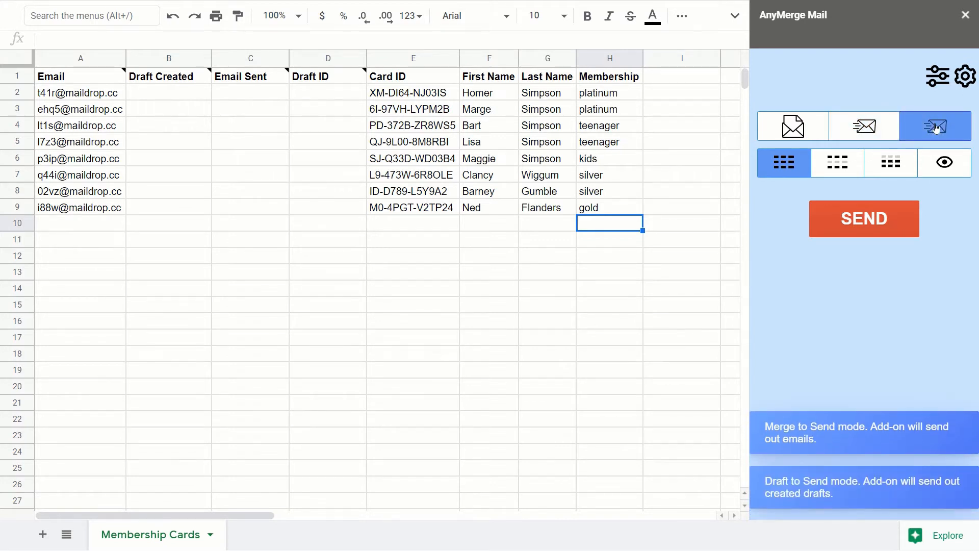
# - Set the add-on's processing mode to Merge to Draft and examine recipient rows 2 to 4
pyautogui.click(783, 123)
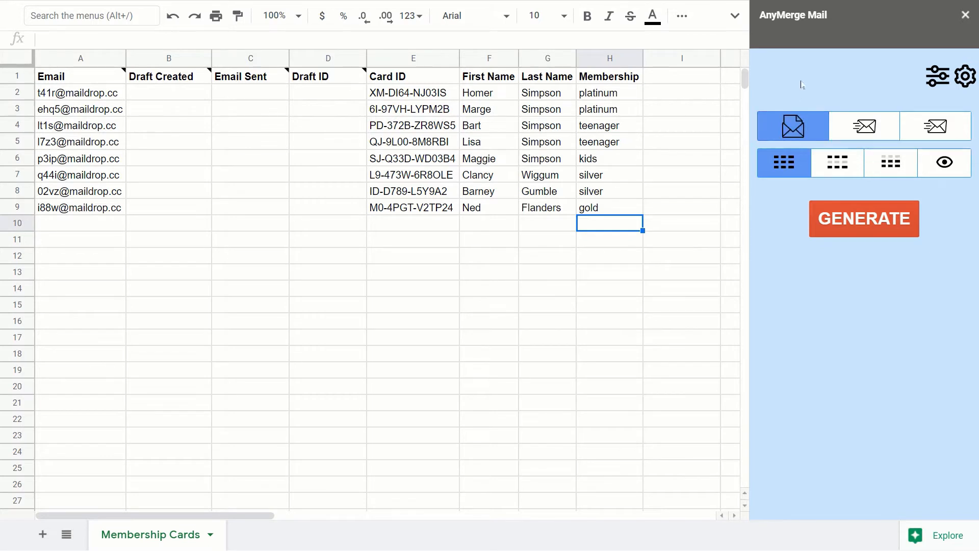
pyautogui.click(9, 94)
pyautogui.click(10, 109)
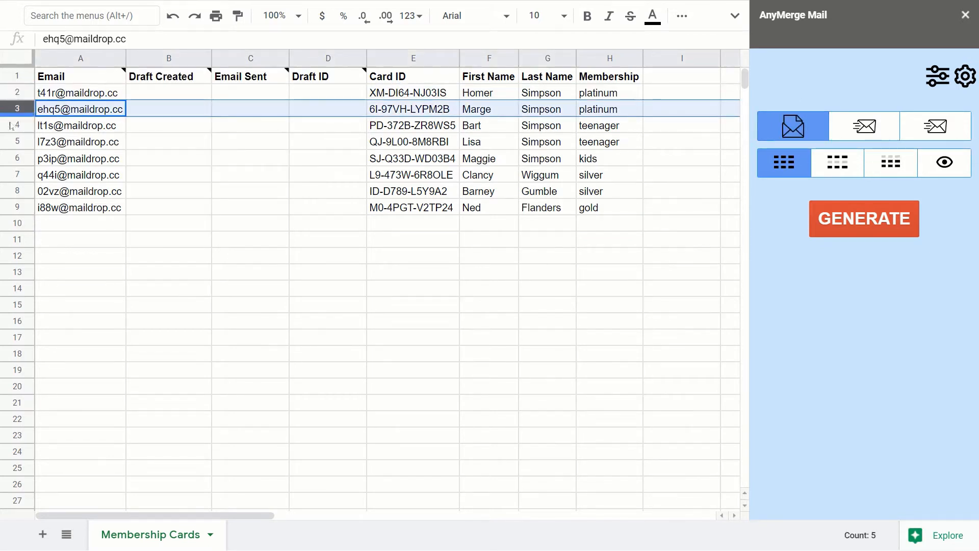
pyautogui.click(11, 125)
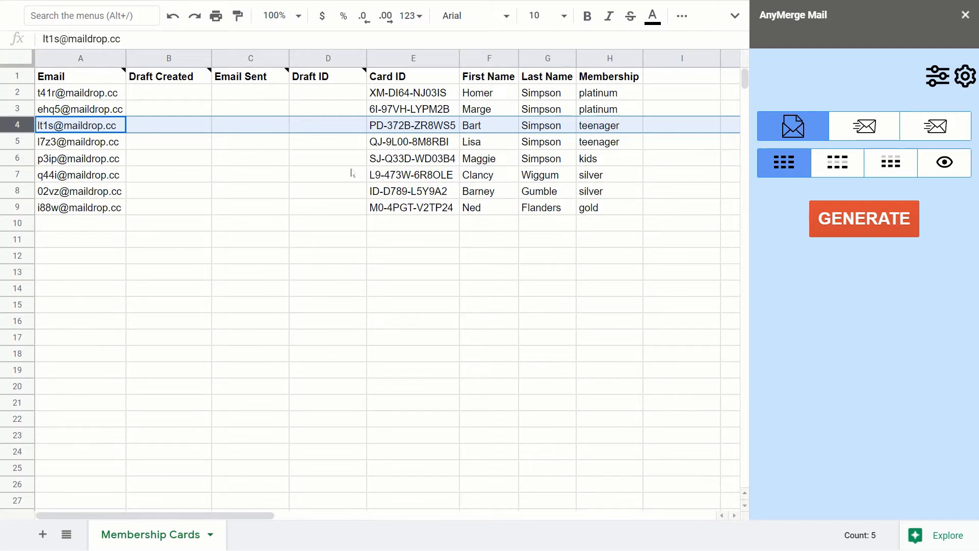
pyautogui.click(335, 143)
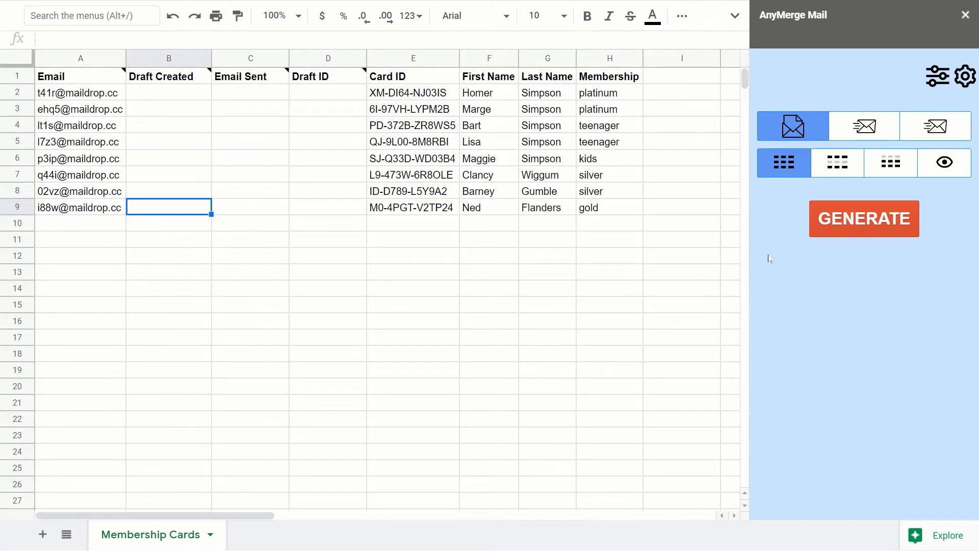
# - Switch the processing mode from Merge to Draft to Merge to Send and examine recipient rows 2 and 3
pyautogui.click(799, 125)
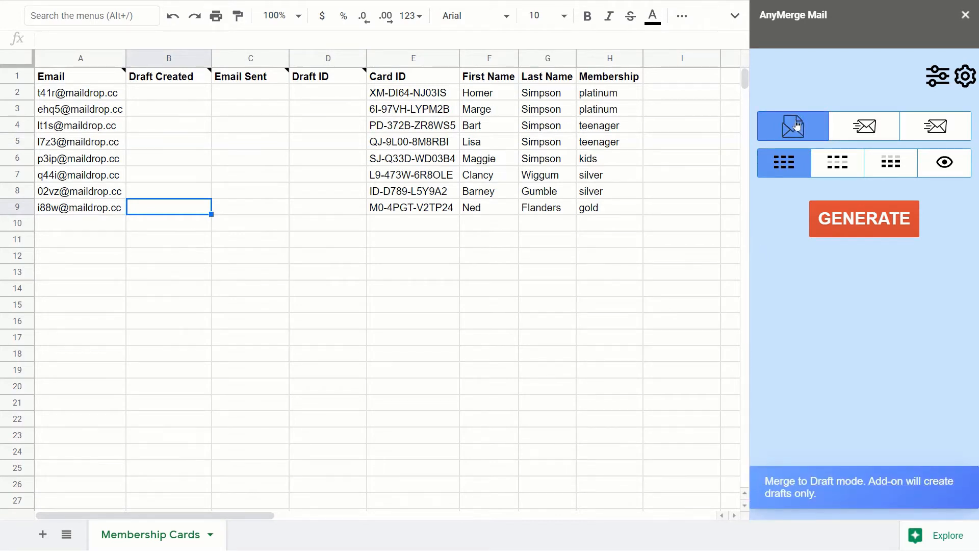
pyautogui.click(862, 125)
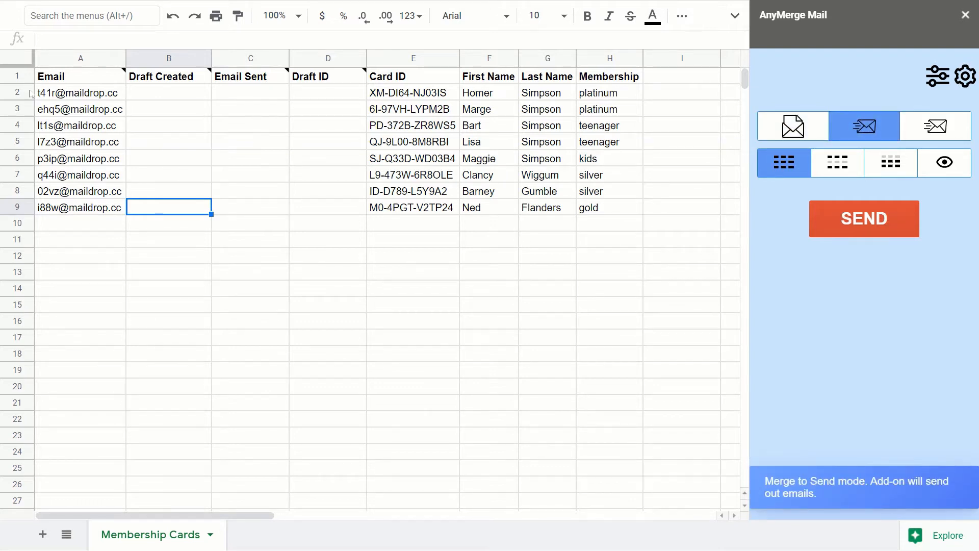
pyautogui.click(26, 91)
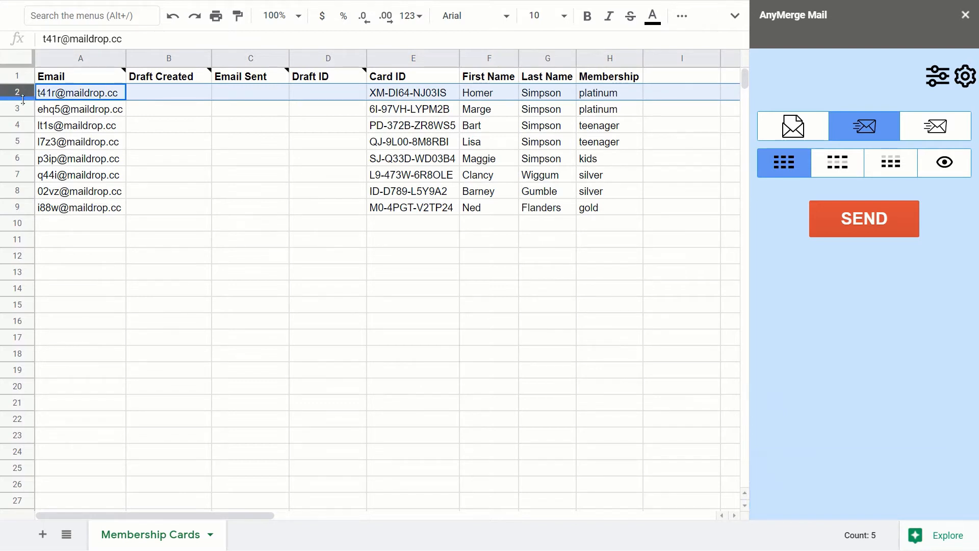
pyautogui.click(21, 108)
pyautogui.click(23, 92)
pyautogui.click(20, 109)
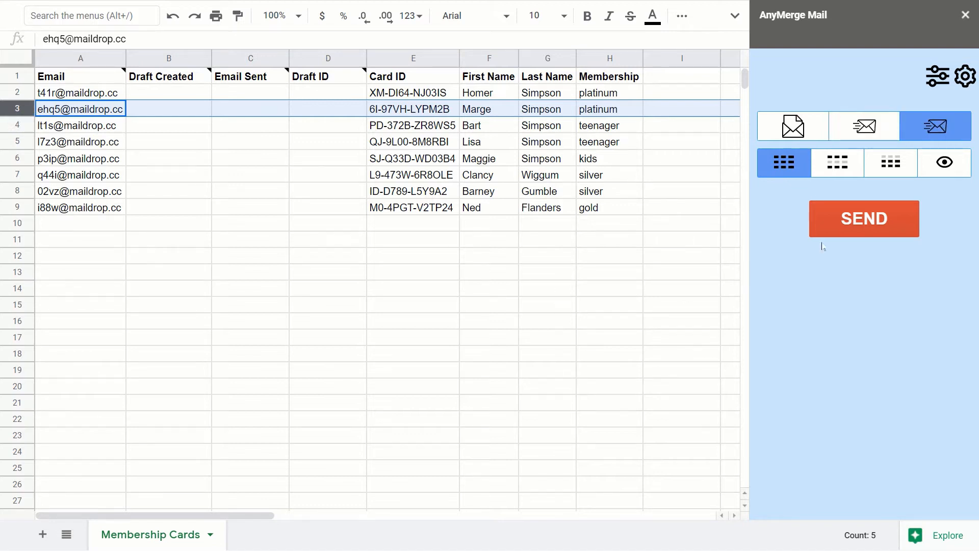
# - Try Draft to Send mode, return to Merge to Draft and examine the Draft ID cells D2:D9
pyautogui.click(934, 131)
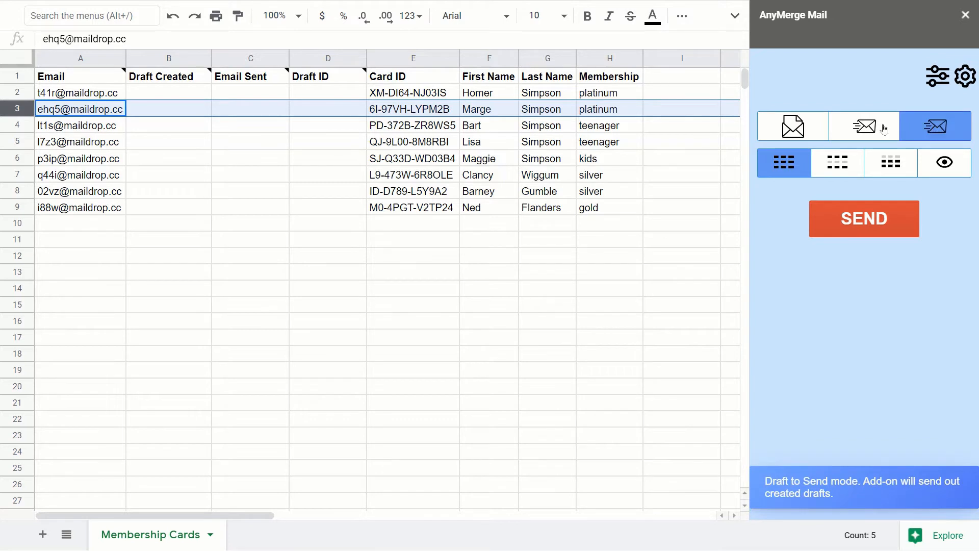
pyautogui.click(931, 133)
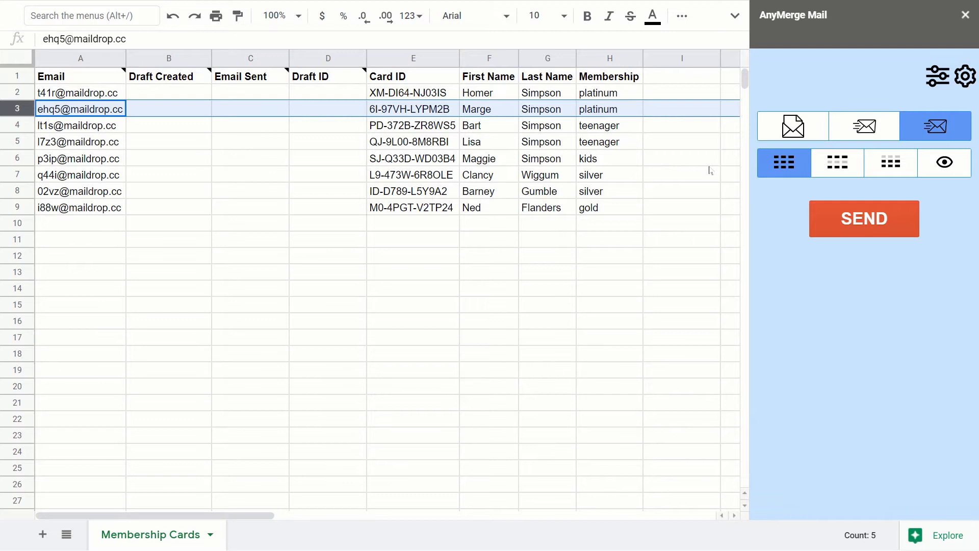
pyautogui.click(787, 134)
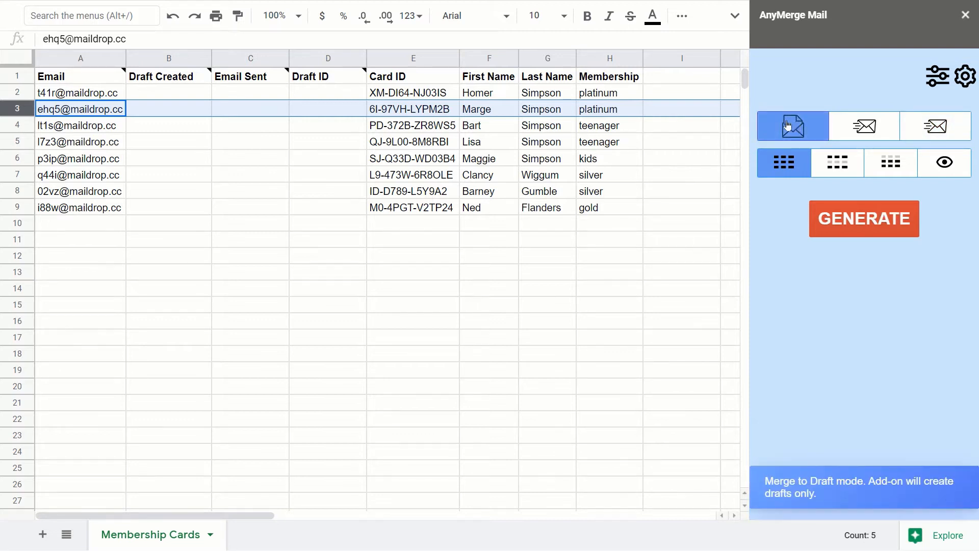
pyautogui.click(236, 143)
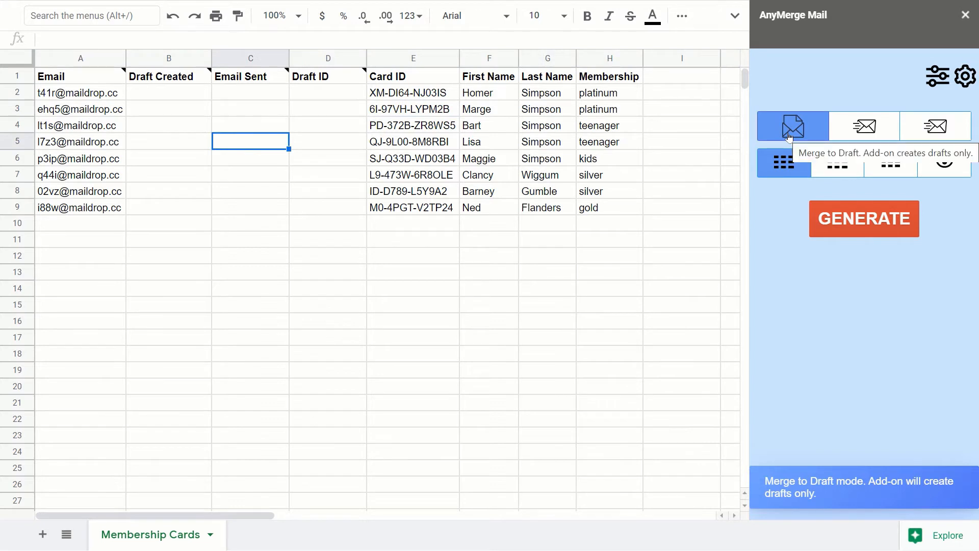
pyautogui.moveTo(300, 95); pyautogui.dragTo(319, 209)
pyautogui.click(319, 97)
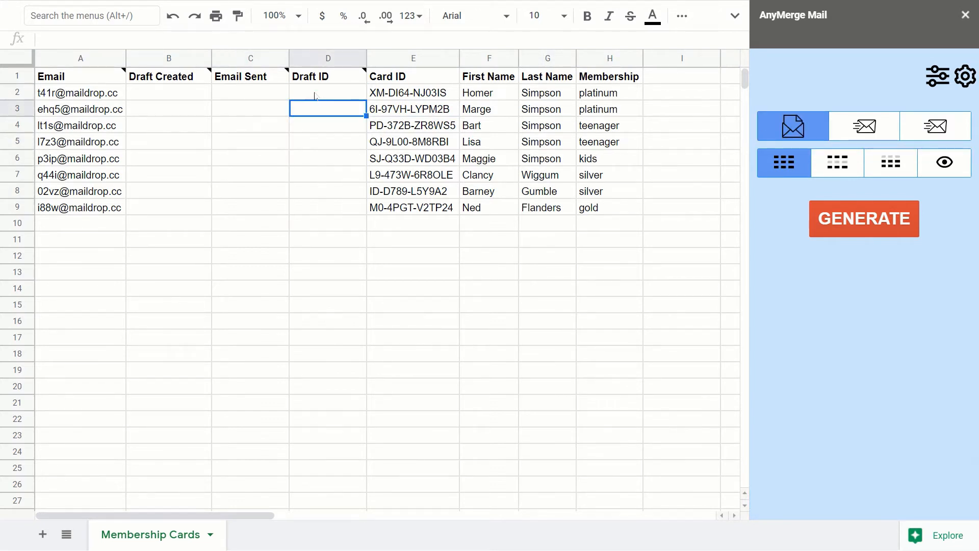
pyautogui.click(15, 92)
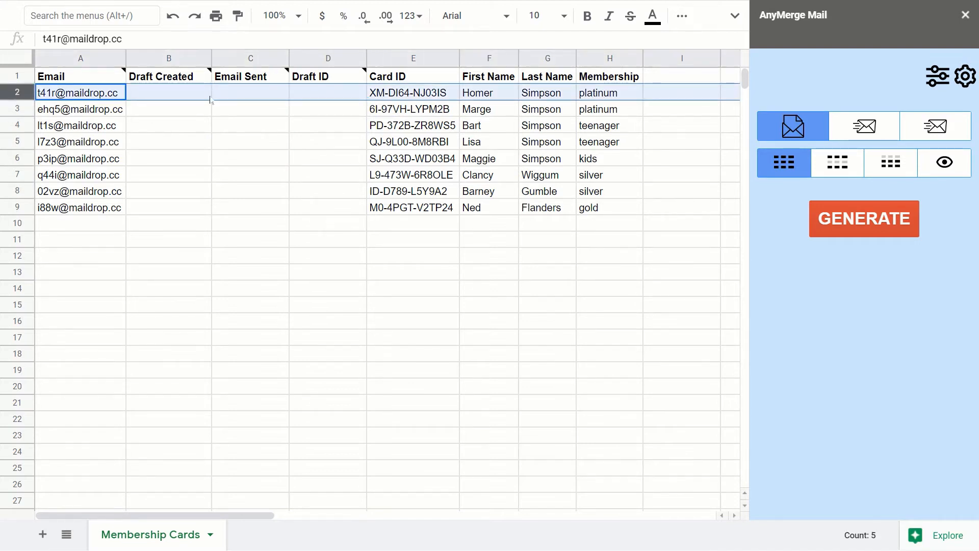
pyautogui.click(329, 96)
pyautogui.moveTo(319, 99); pyautogui.dragTo(320, 209)
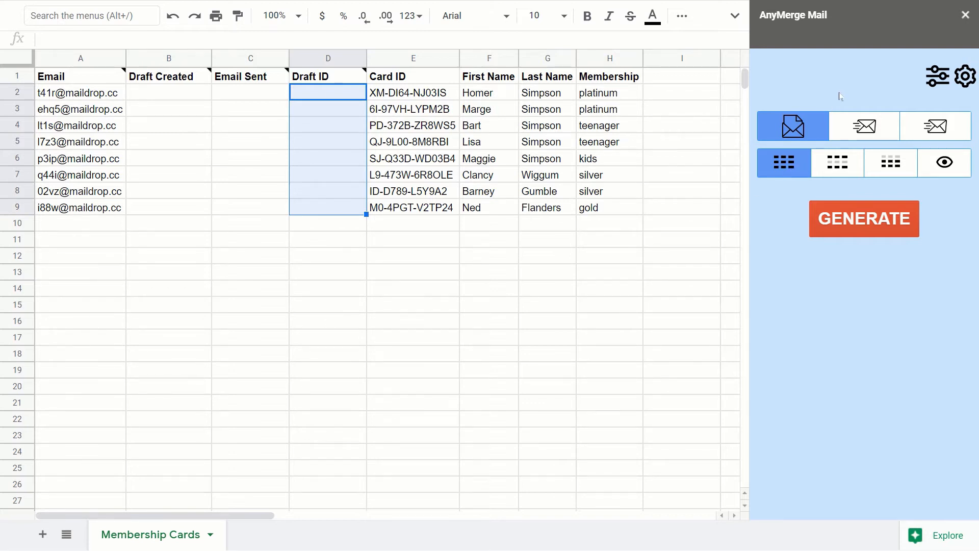
# - Switch to Draft to Send mode and examine the Draft ID cells D2:D9 and the merge data in rows 2 and 3
pyautogui.click(924, 130)
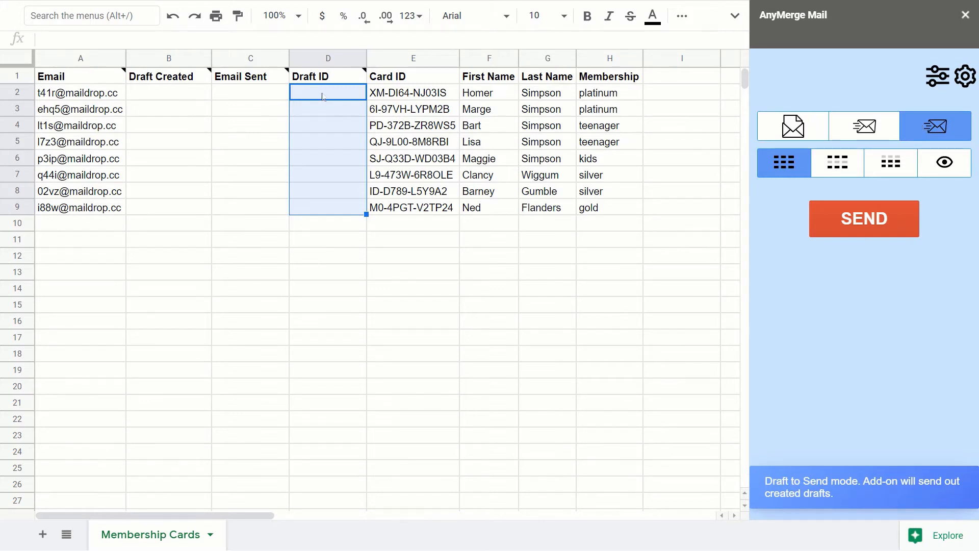
pyautogui.moveTo(323, 97); pyautogui.dragTo(324, 206)
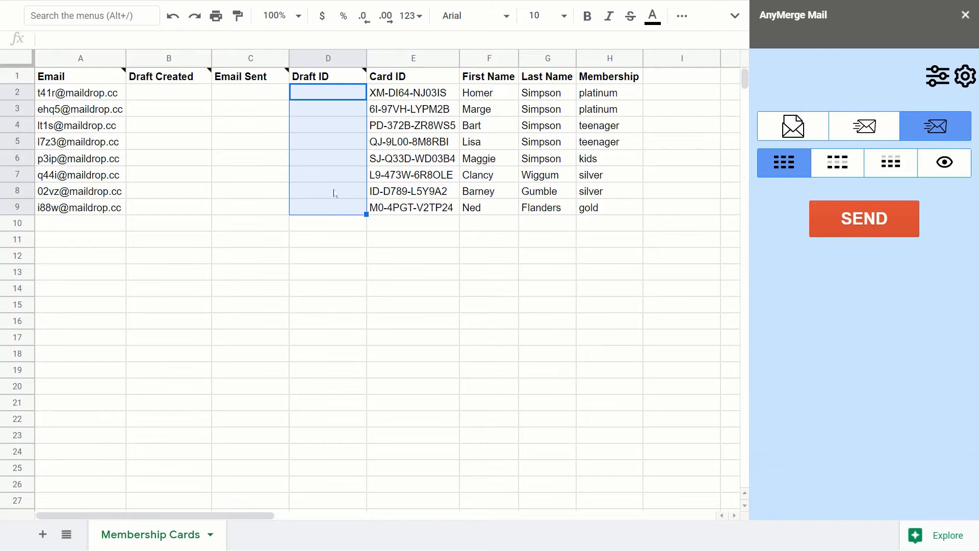
pyautogui.click(433, 92)
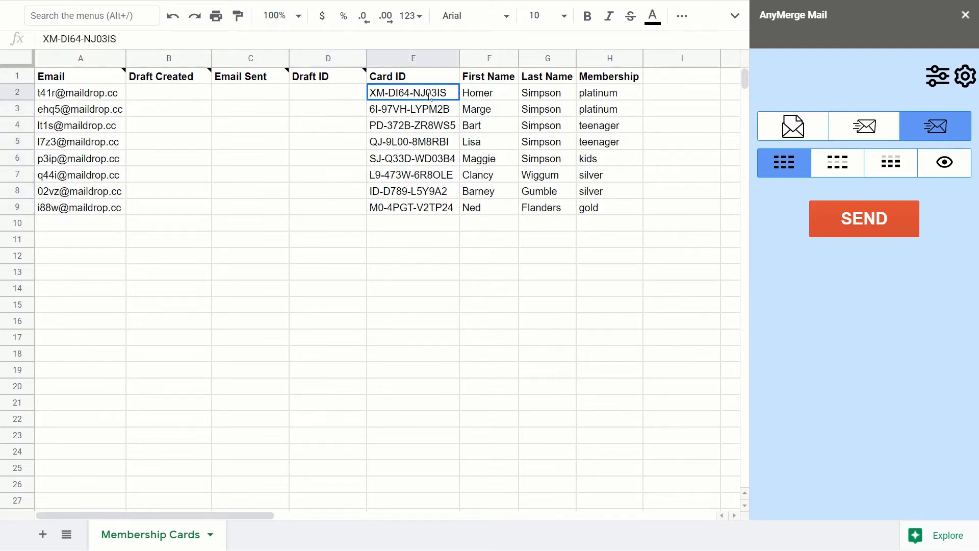
pyautogui.click(497, 97)
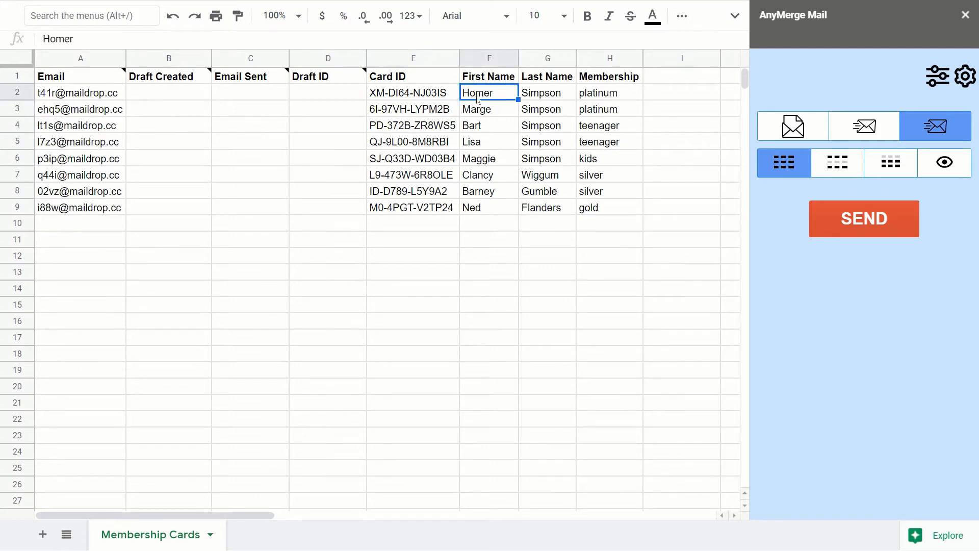
pyautogui.click(19, 92)
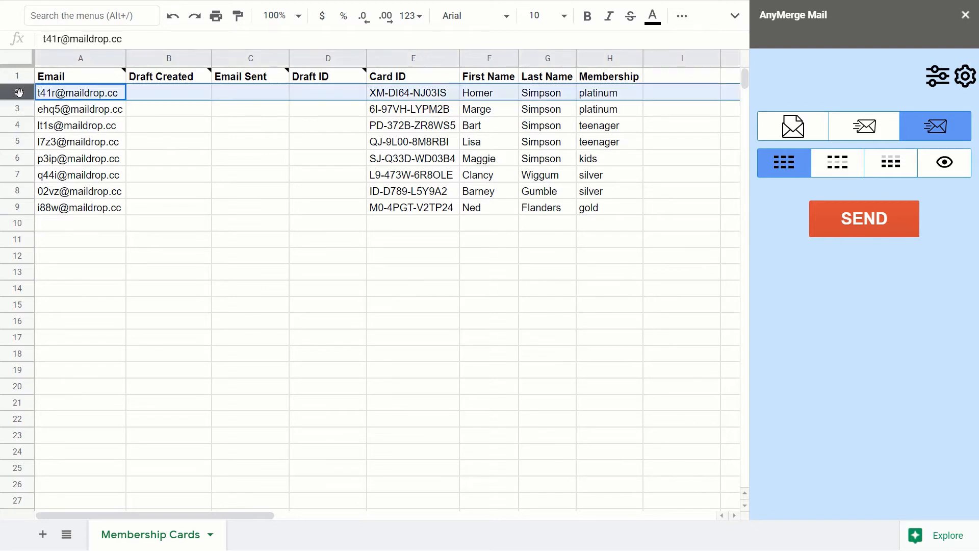
pyautogui.click(441, 113)
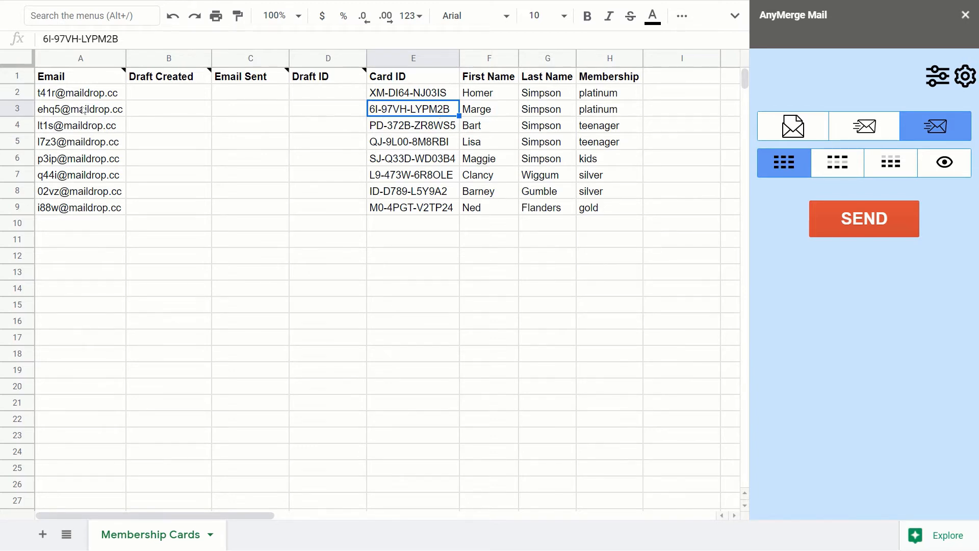
pyautogui.click(18, 107)
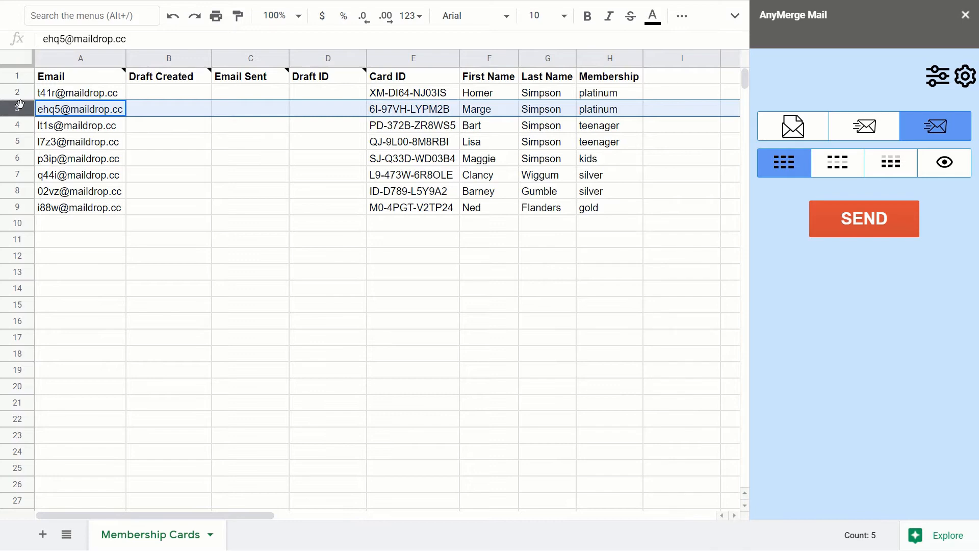
# - Compare Merge to Draft with Draft to Send mode, returning to Merge to Draft with cell H10 selected
pyautogui.click(790, 122)
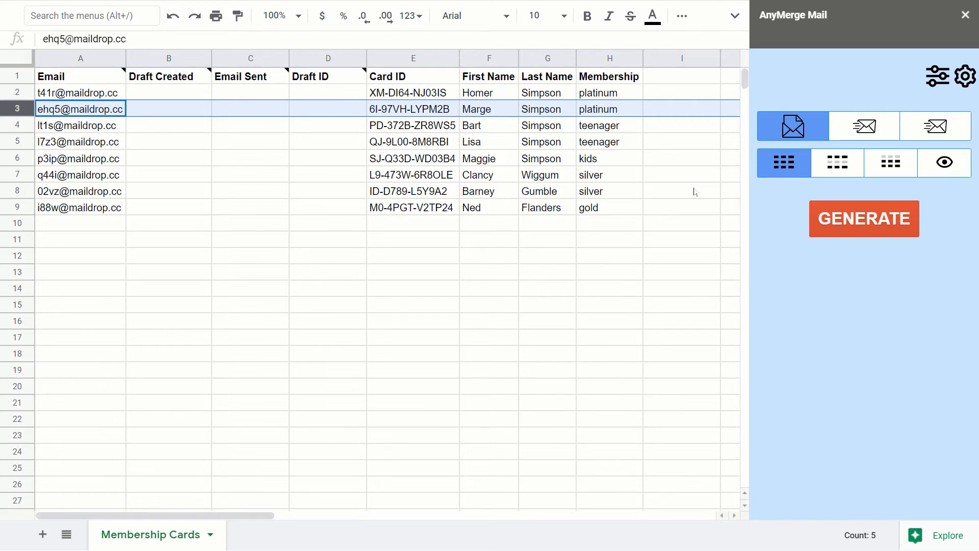
pyautogui.click(778, 132)
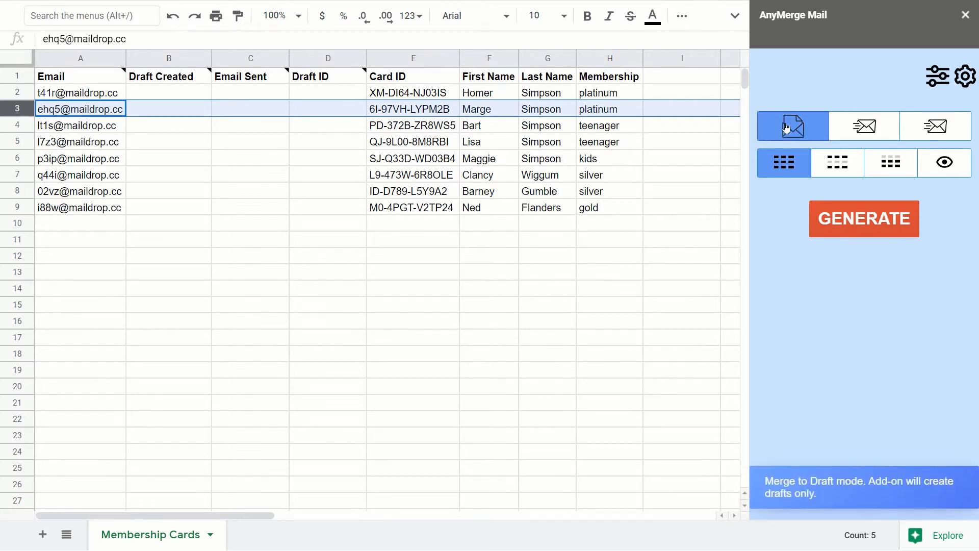
pyautogui.click(587, 225)
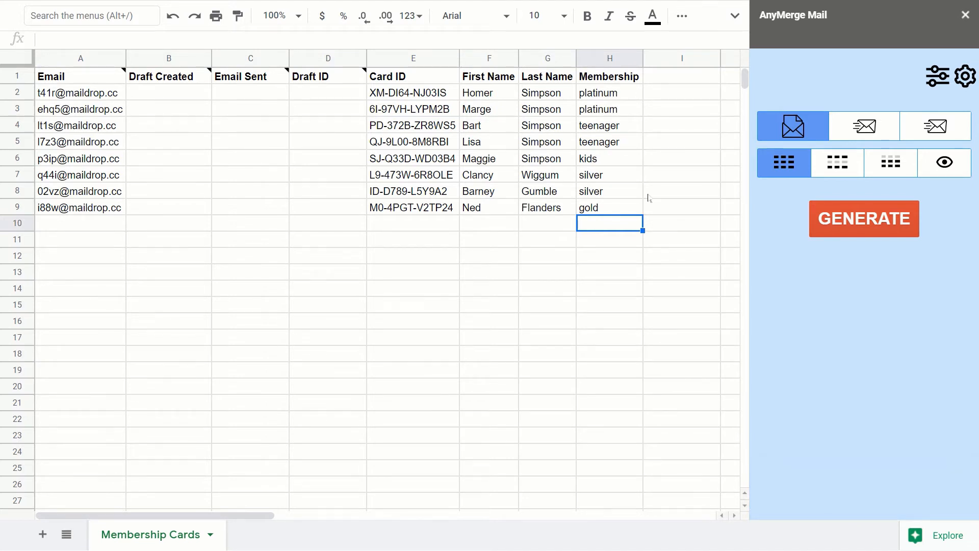
pyautogui.click(949, 134)
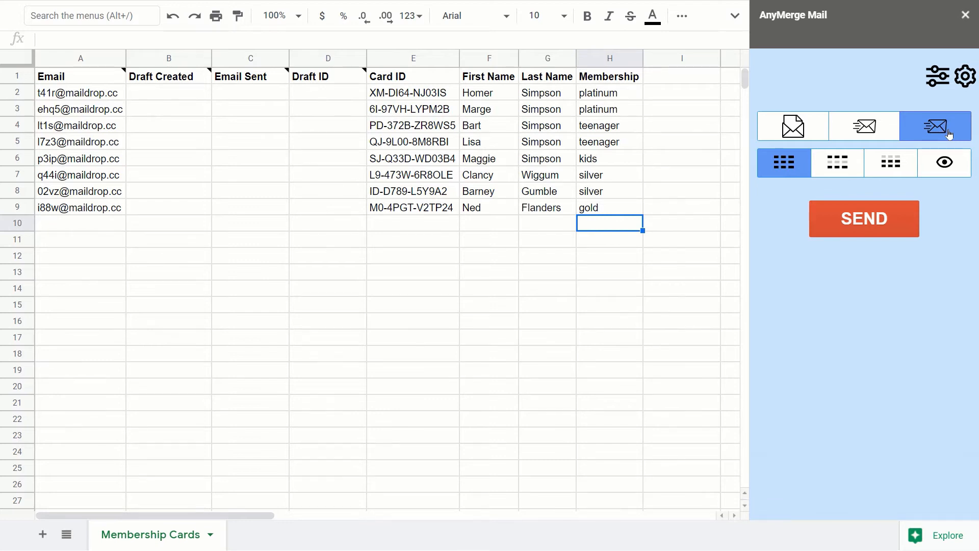
pyautogui.click(798, 134)
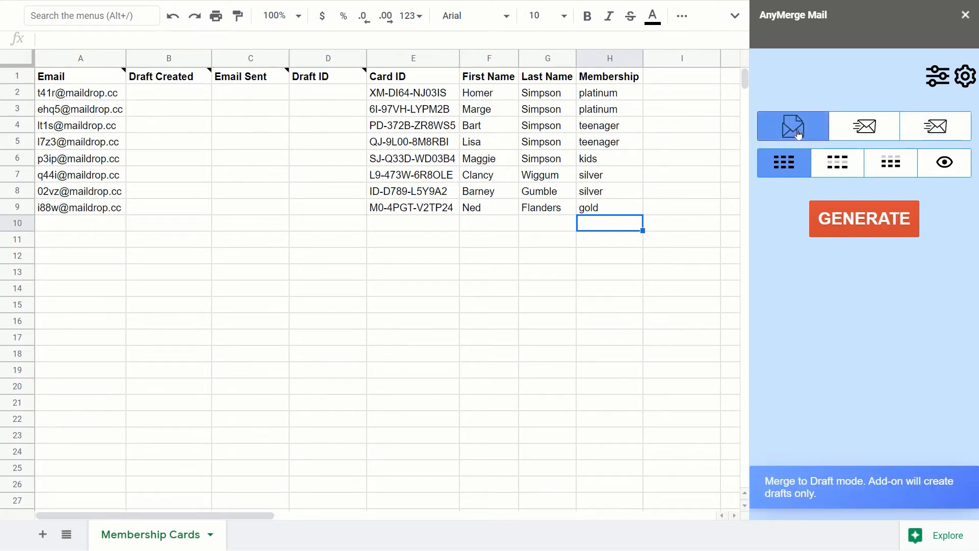
# - Cycle through the three processing modes to compare them, ending on Merge to Send
pyautogui.click(881, 128)
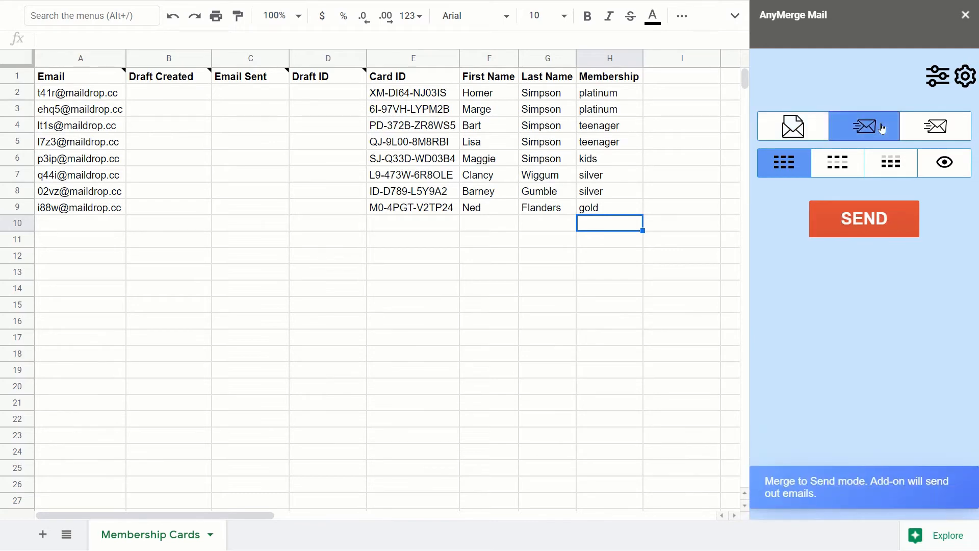
pyautogui.click(938, 127)
pyautogui.click(852, 129)
pyautogui.click(804, 130)
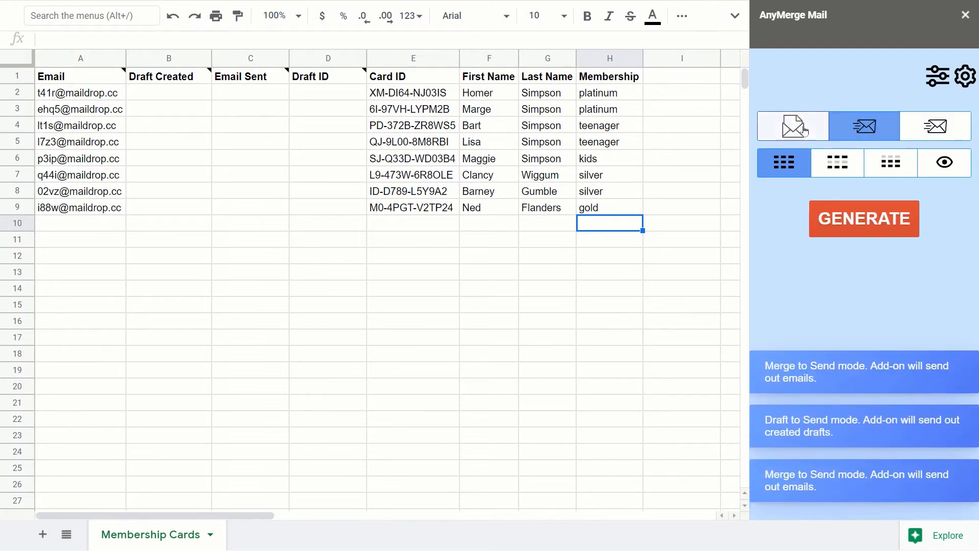
pyautogui.click(866, 127)
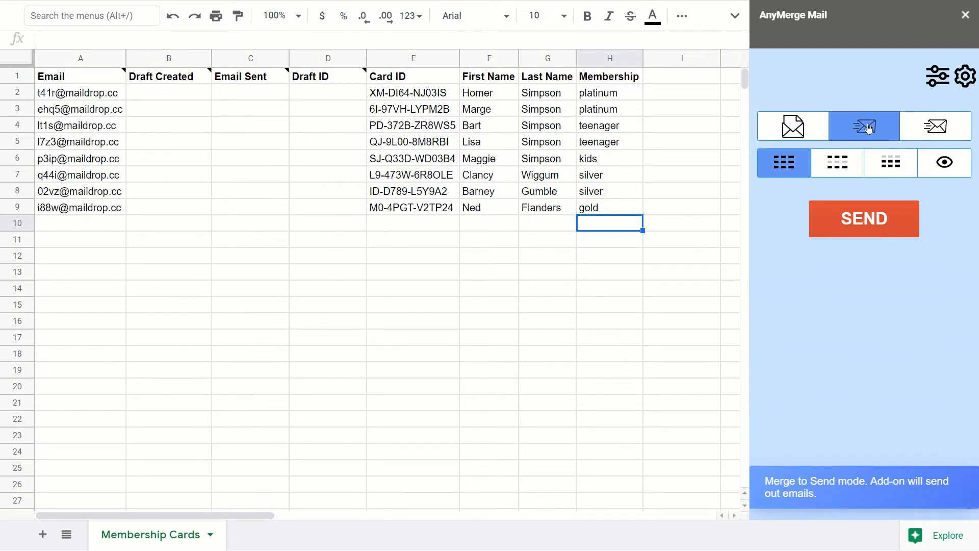
# - Alternate the processing mode between Draft to Send and Merge to Draft, ending on Draft to Send
pyautogui.click(946, 130)
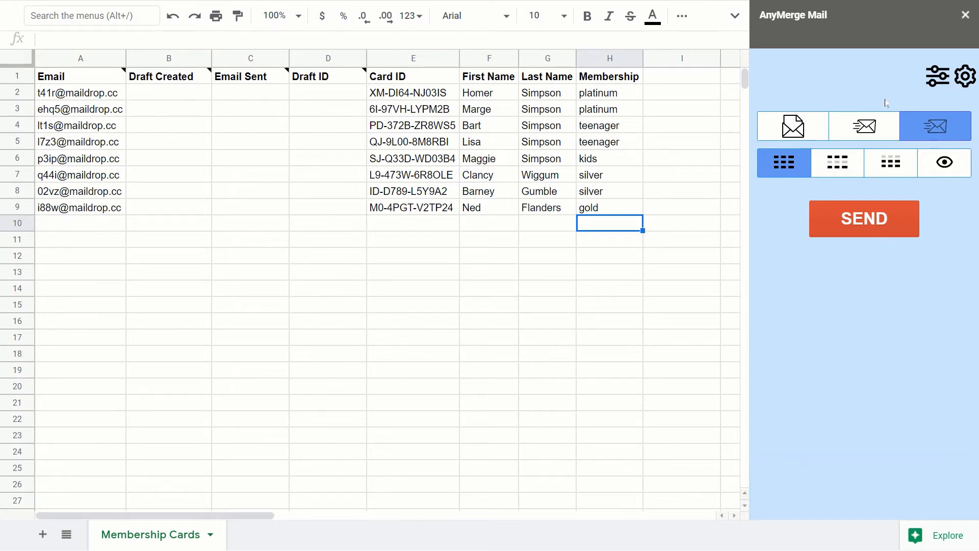
pyautogui.click(780, 132)
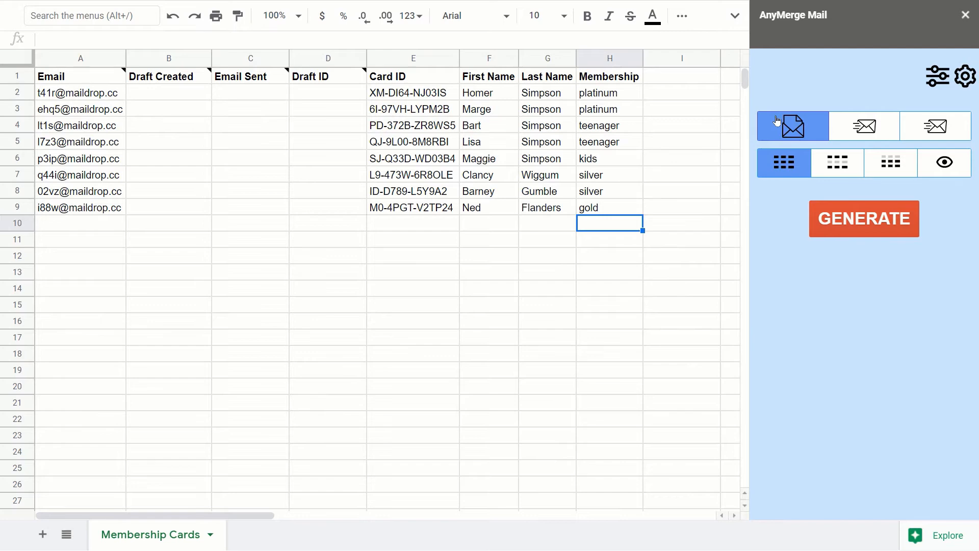
pyautogui.click(923, 131)
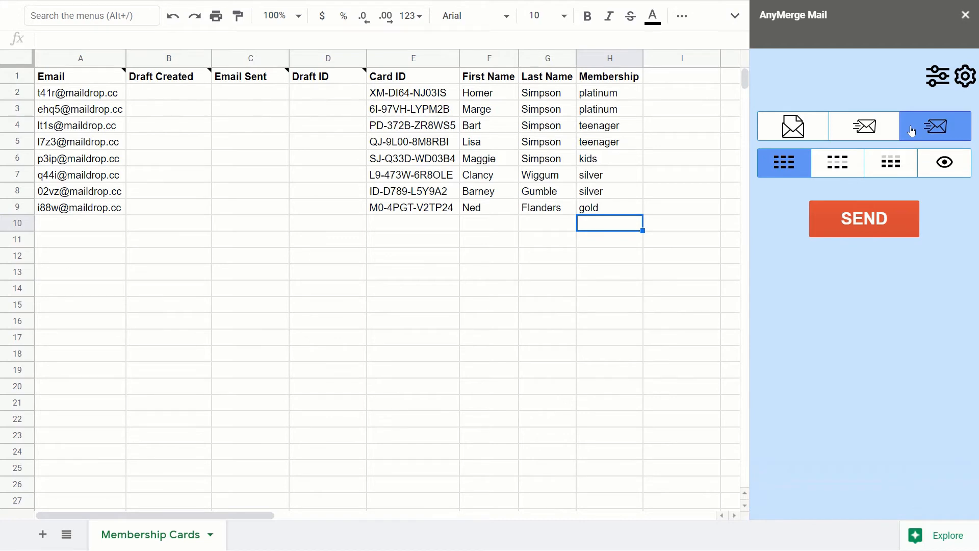
pyautogui.click(805, 127)
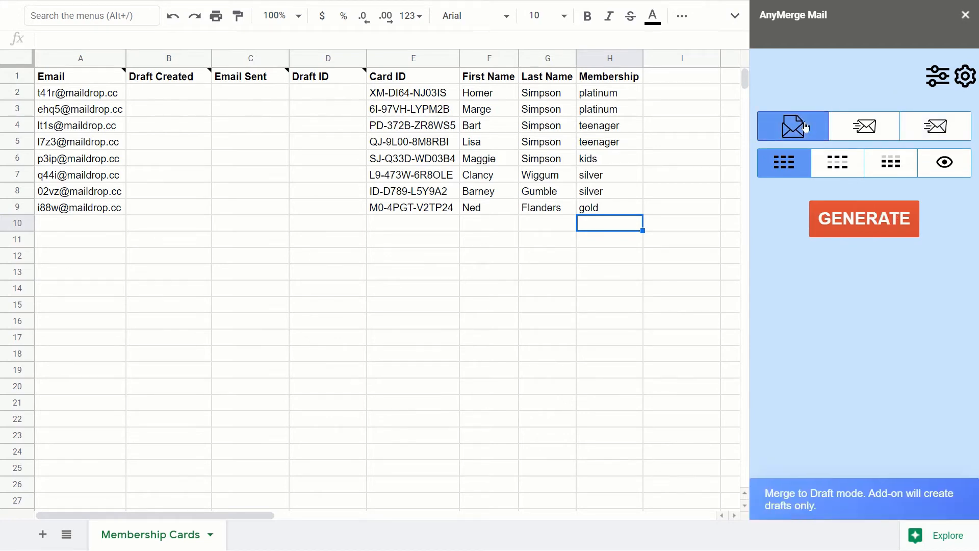
pyautogui.click(932, 128)
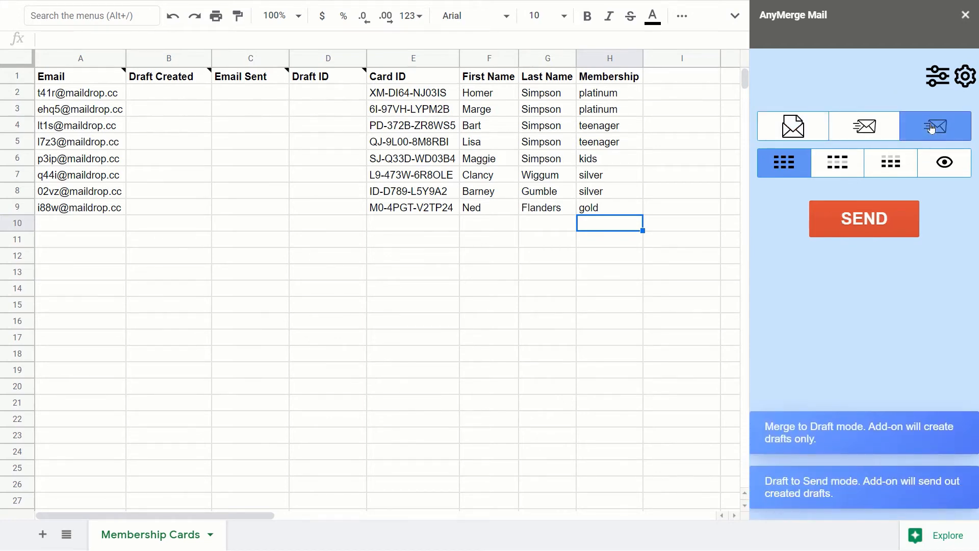
# - Compare Merge to Send with Merge to Draft mode, ending on Merge to Draft with the entire sheet set for processing
pyautogui.click(865, 128)
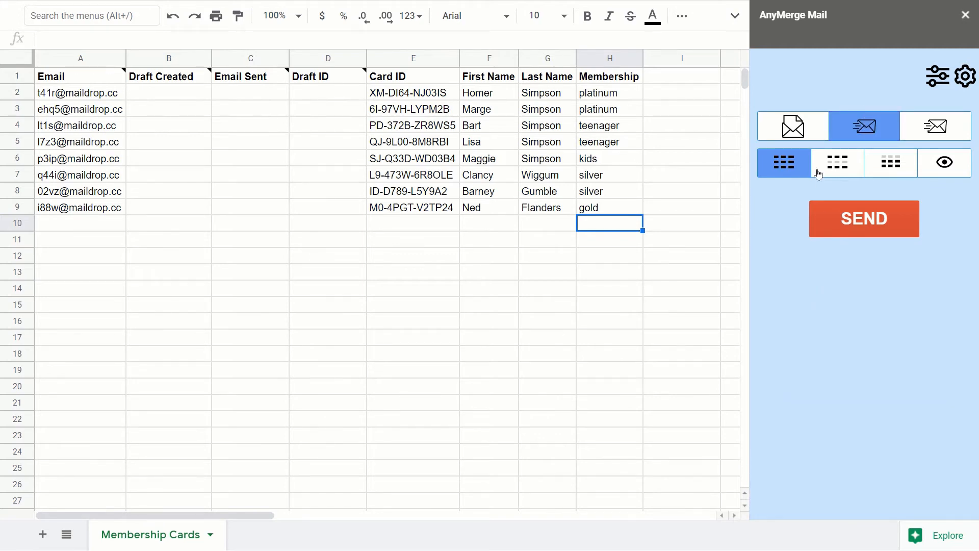
pyautogui.click(805, 139)
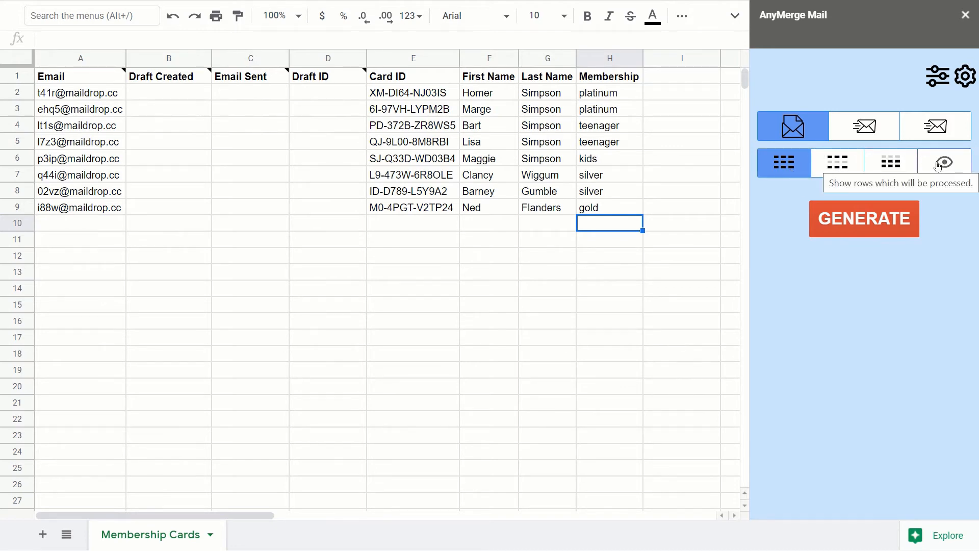
pyautogui.click(788, 168)
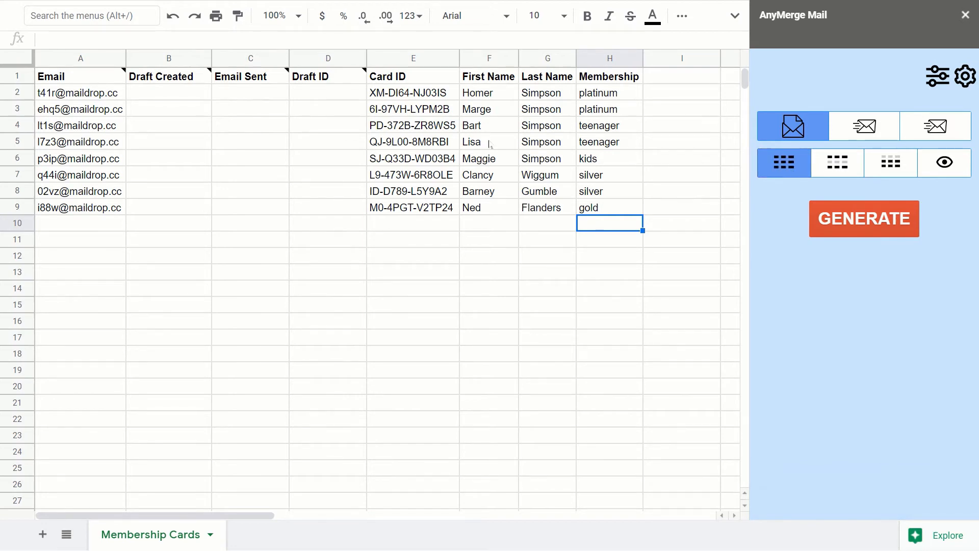
pyautogui.click(21, 92)
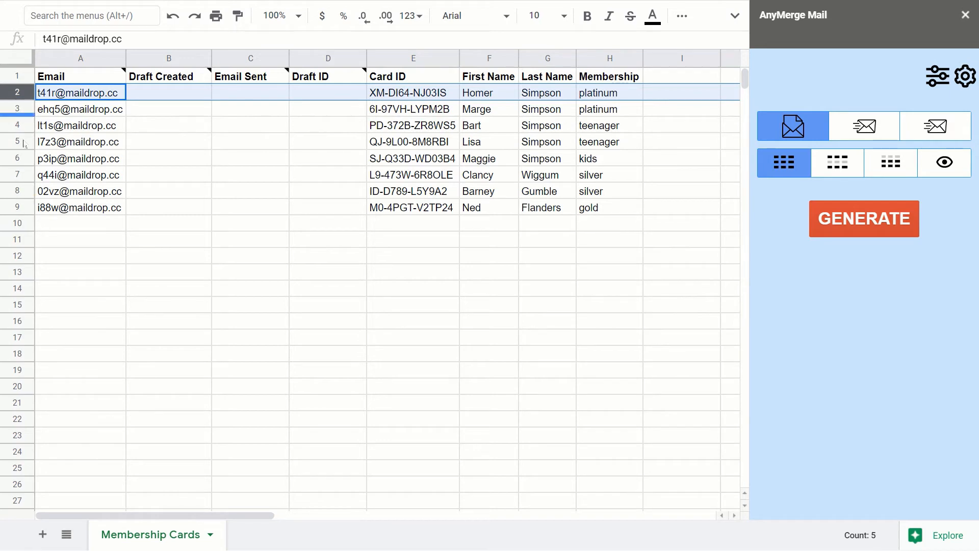
pyautogui.click(144, 263)
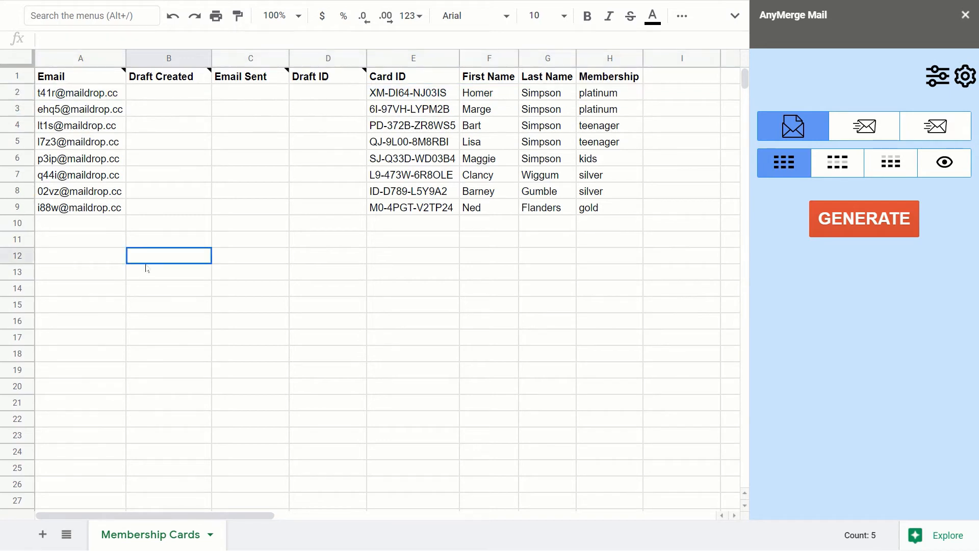
# - Limit processing to selected rows, select rows 3, 5, 7 and 9, and preview which rows will be processed
pyautogui.click(838, 168)
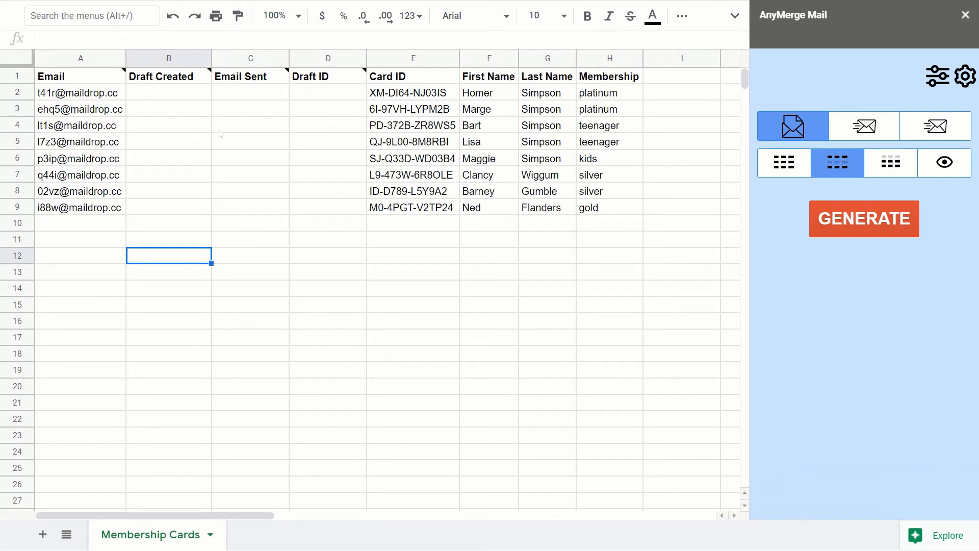
pyautogui.click(11, 109)
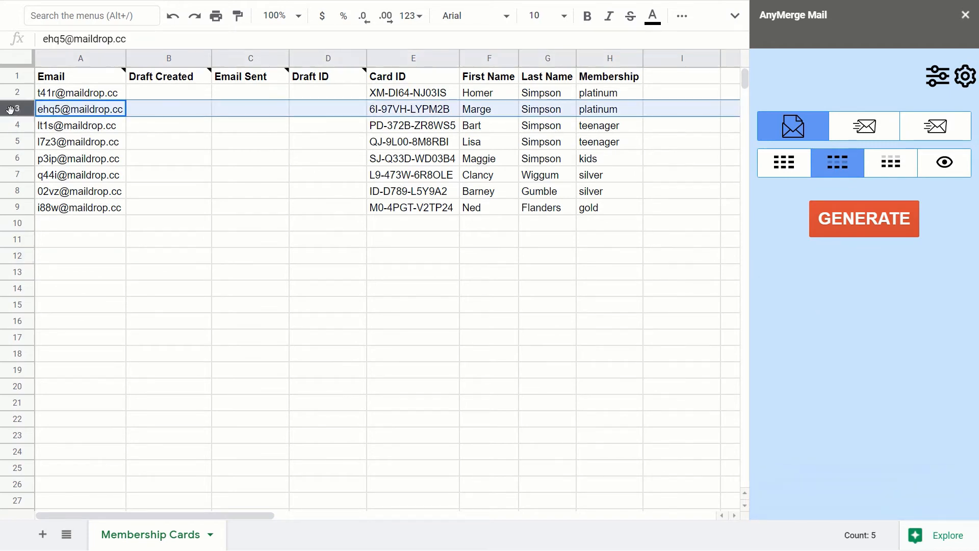
pyautogui.keyDown('ctrl'); pyautogui.click(19, 142); pyautogui.keyUp('ctrl')
pyautogui.keyDown('ctrl'); pyautogui.click(17, 175); pyautogui.keyUp('ctrl')
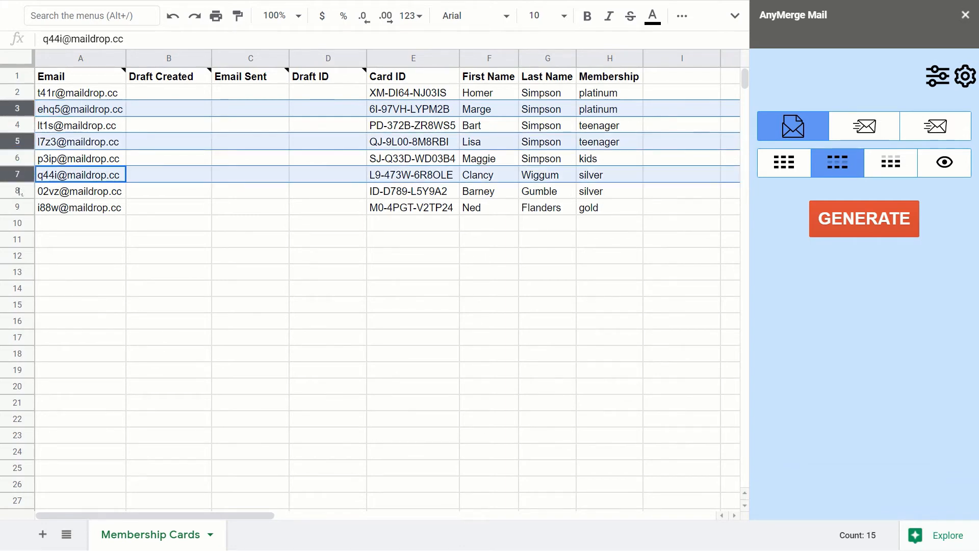
pyautogui.keyDown('ctrl'); pyautogui.click(19, 208); pyautogui.keyUp('ctrl')
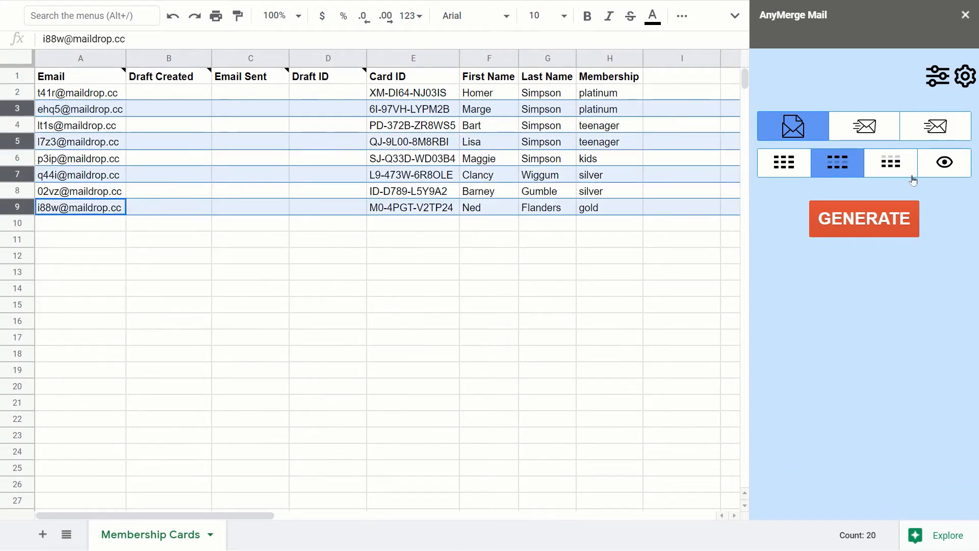
pyautogui.click(944, 174)
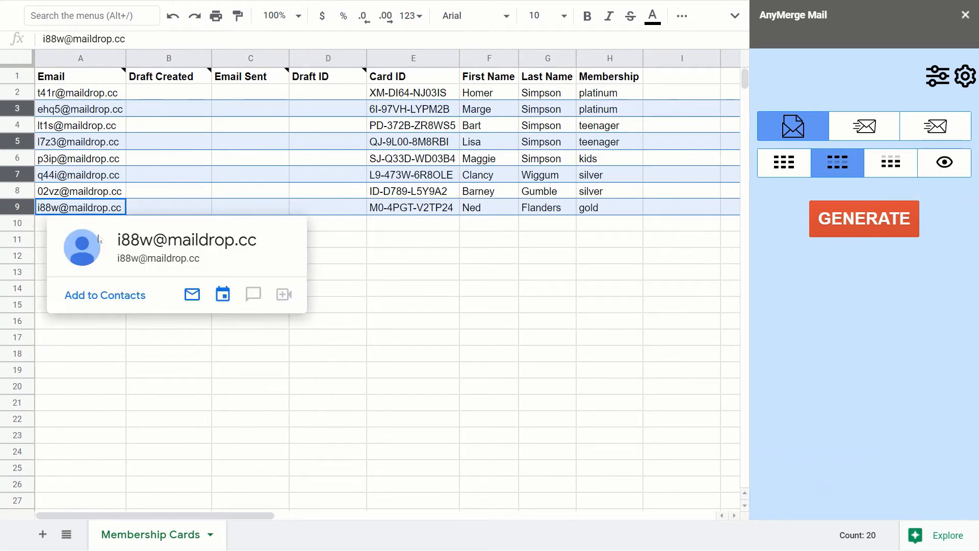
pyautogui.click(330, 238)
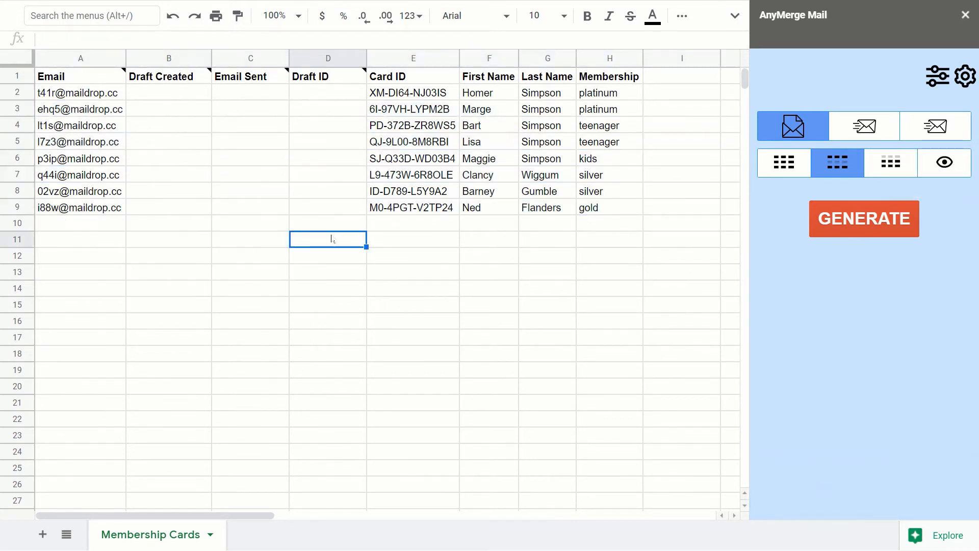
# - Set processing to start from the selected row down, select row 5, and preview the affected rows
pyautogui.click(890, 163)
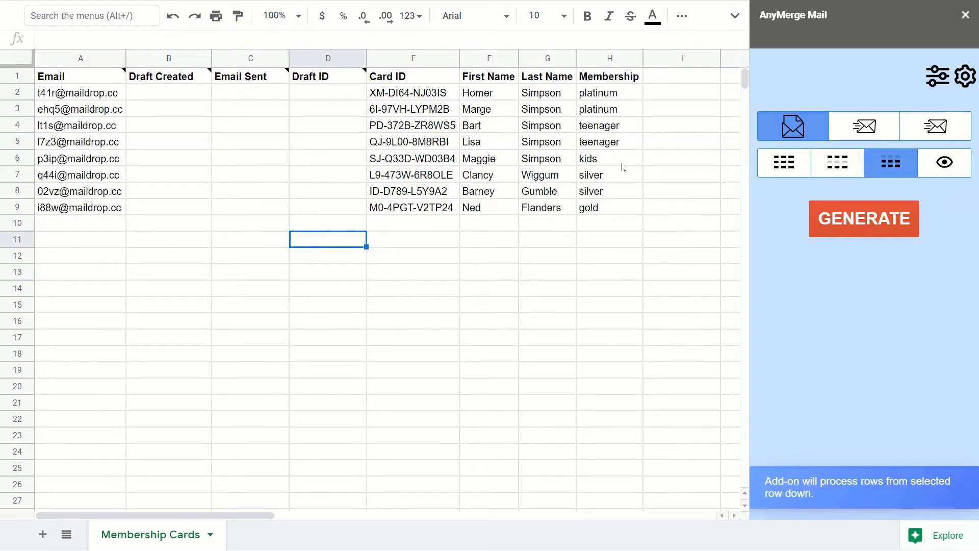
pyautogui.click(11, 141)
pyautogui.click(945, 163)
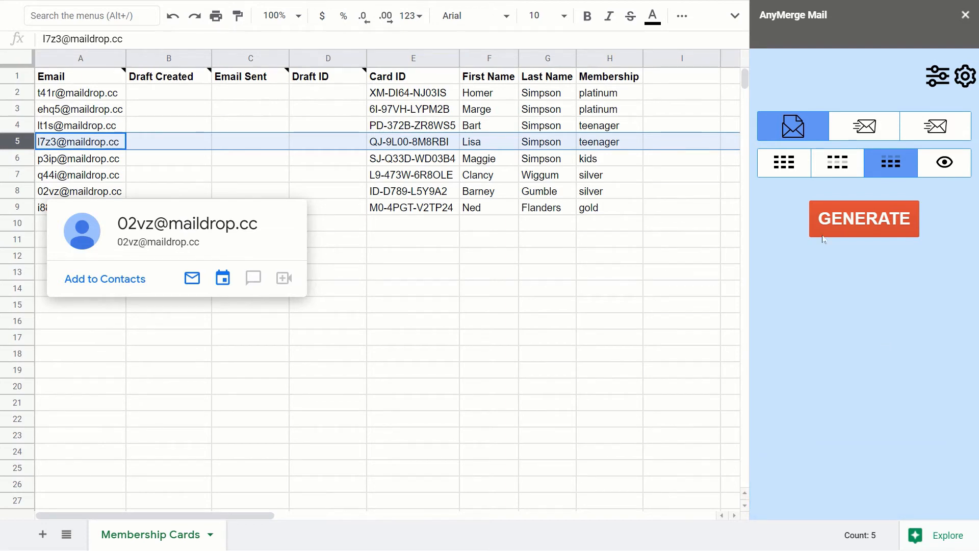
# - Configure AnyMerge Mail to process the entire sheet in Merge to Draft mode
pyautogui.click(773, 165)
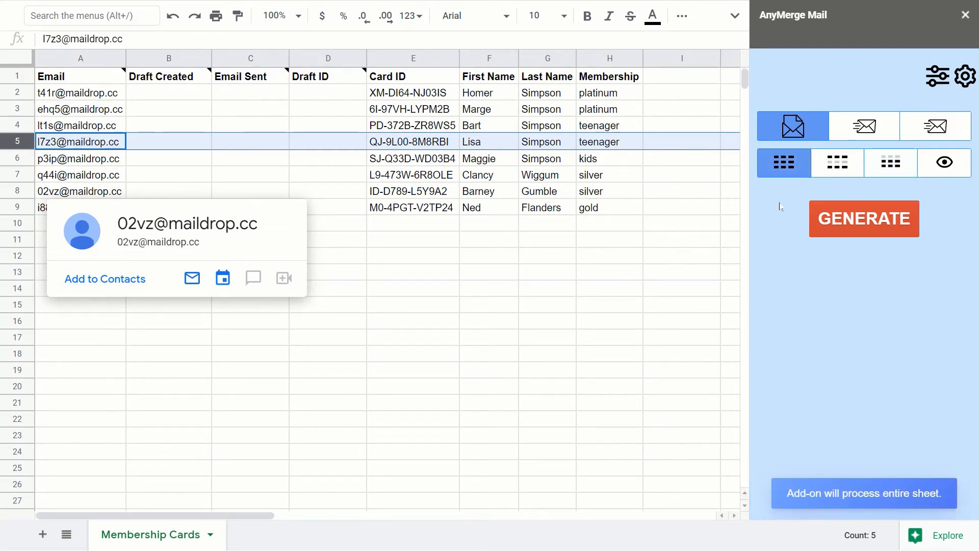
pyautogui.click(798, 133)
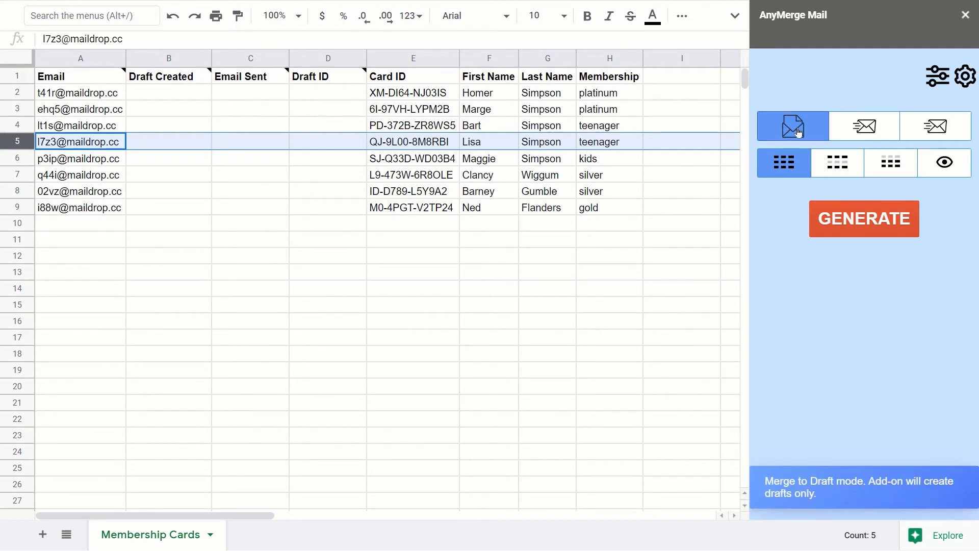
pyautogui.click(785, 163)
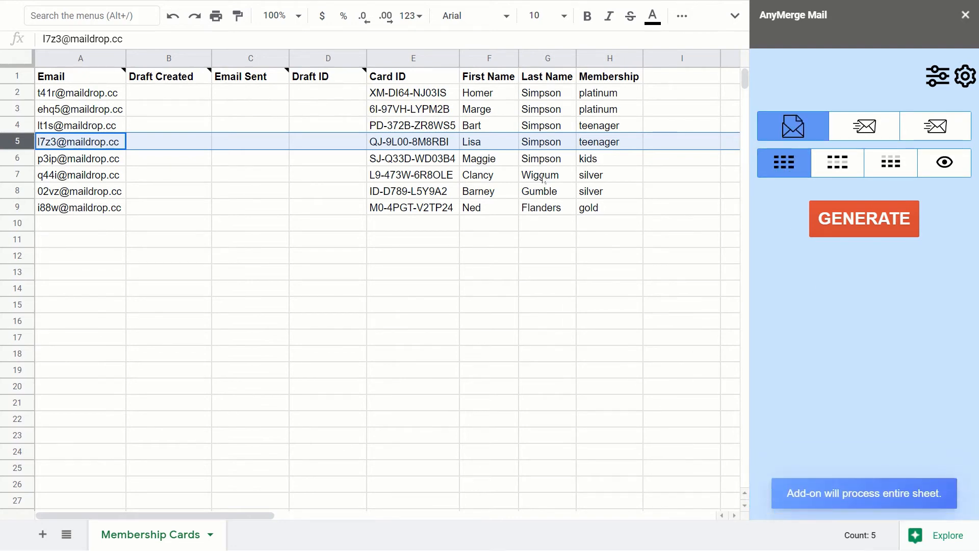
pyautogui.click(136, 99)
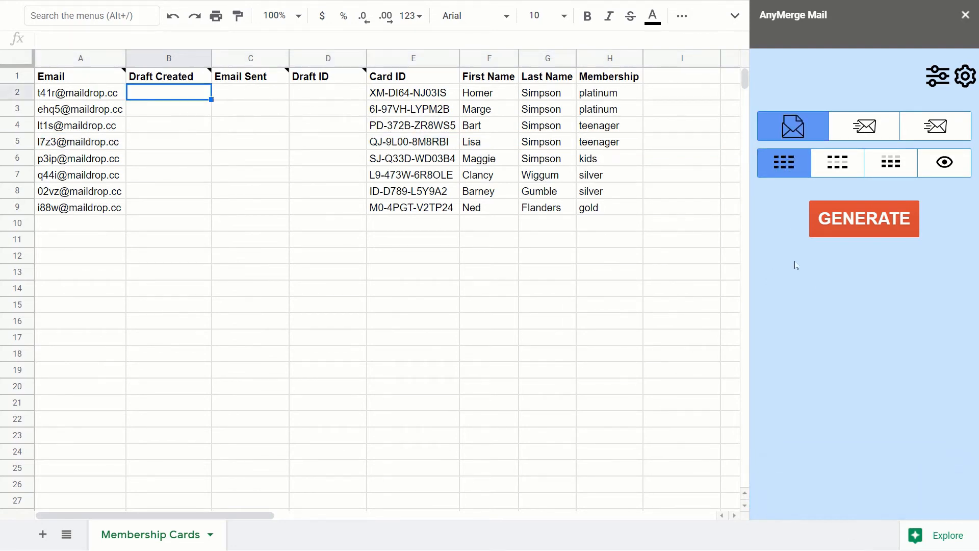
# - Generate the drafts and examine the Draft Created cells B2:B9 and Draft ID cells D2:D9
pyautogui.click(848, 229)
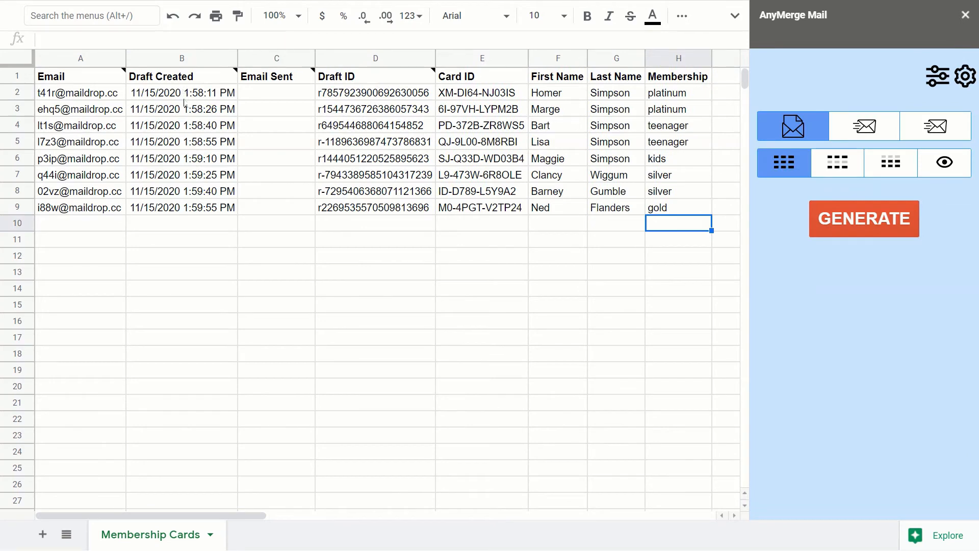
pyautogui.moveTo(184, 97); pyautogui.dragTo(218, 204)
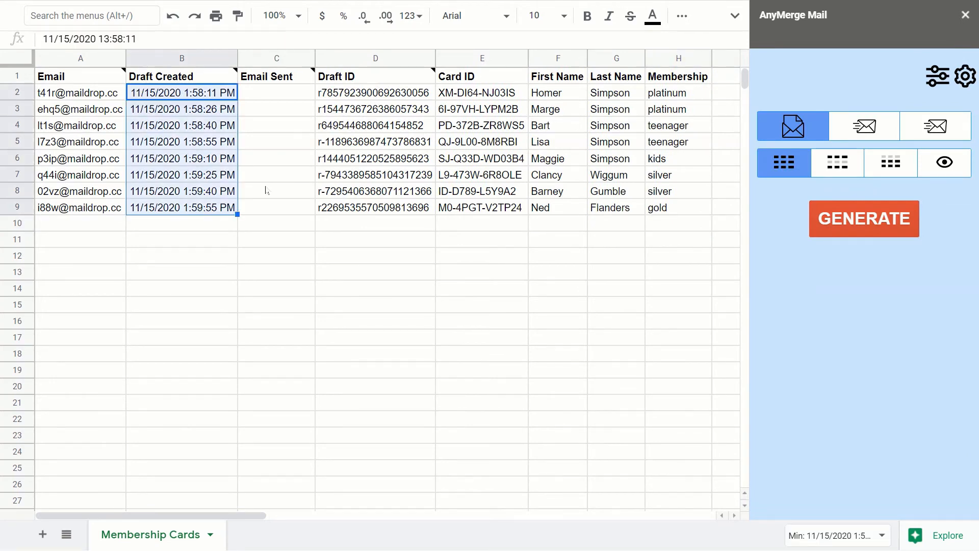
pyautogui.moveTo(377, 93); pyautogui.dragTo(380, 212)
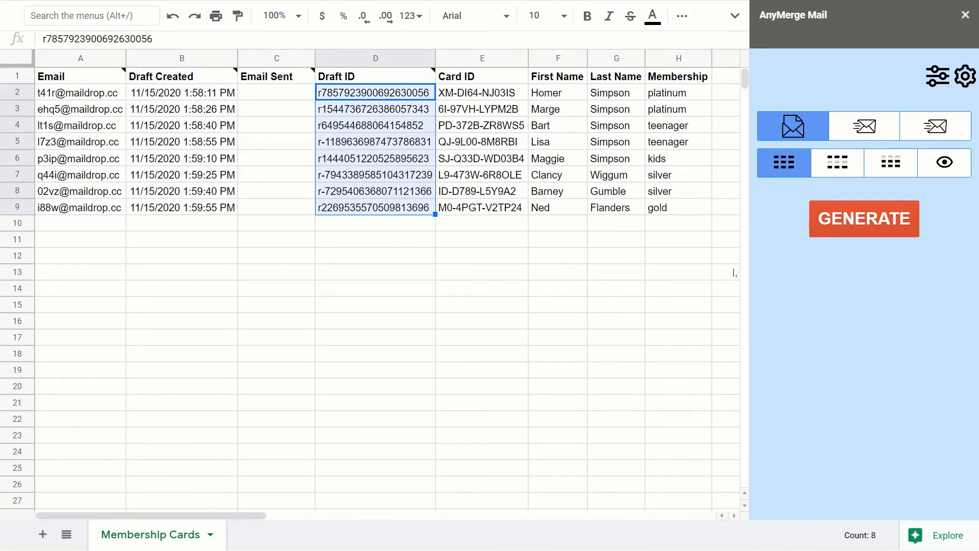
# - Open the configured Membership Card template draft in Gmail, show the Drafts folder and close the template's message window
pyautogui.click(937, 76)
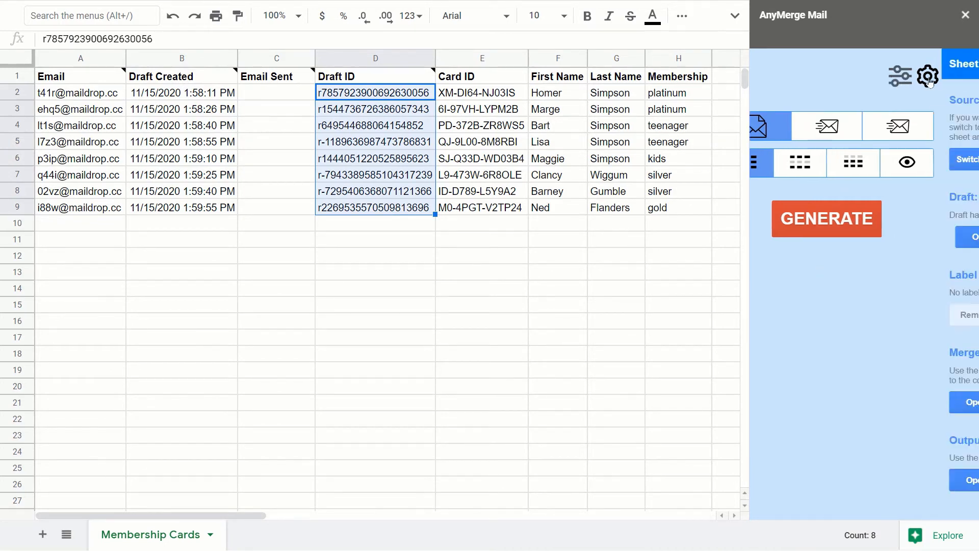
pyautogui.click(795, 239)
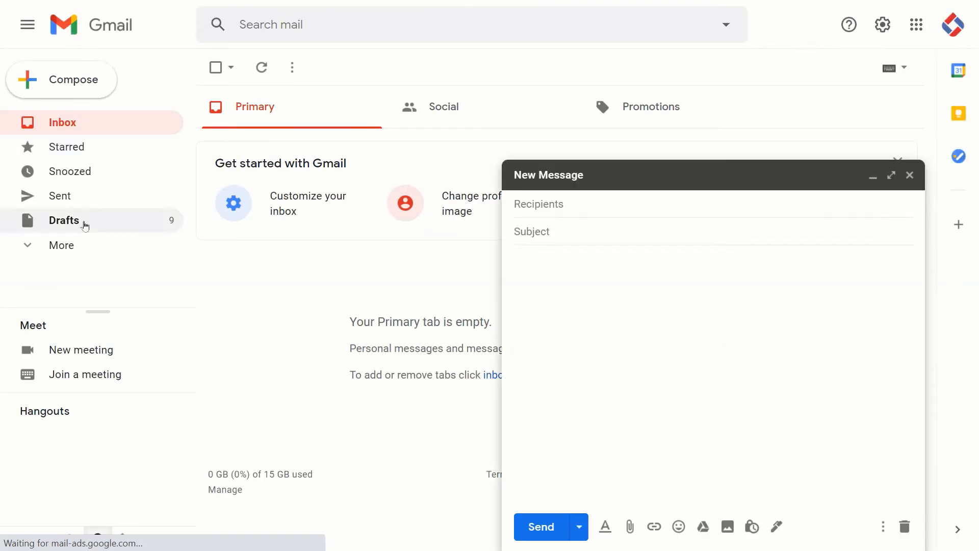
pyautogui.click(84, 223)
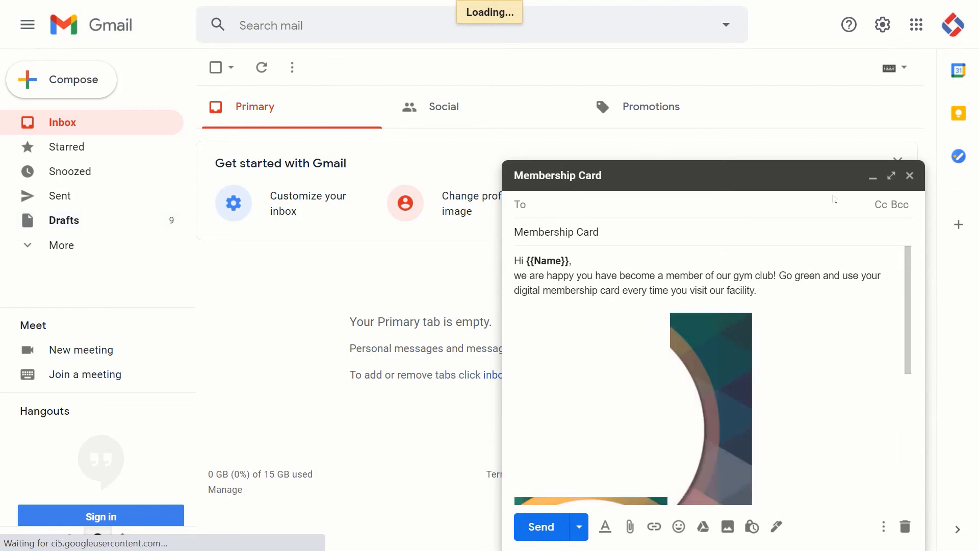
pyautogui.click(909, 175)
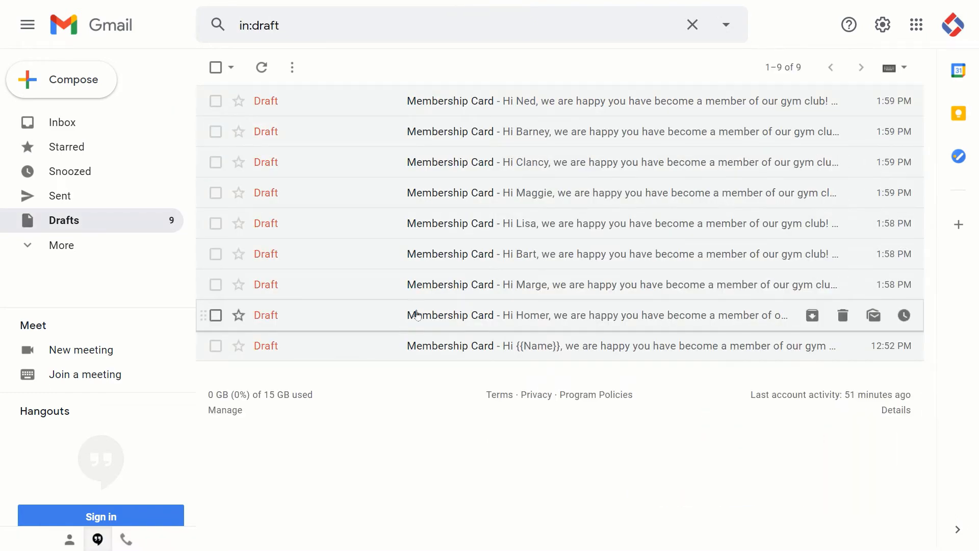
# - Open the draft generated for the row 2 recipient and examine its recipient address, greeting name and QR code image
pyautogui.click(444, 328)
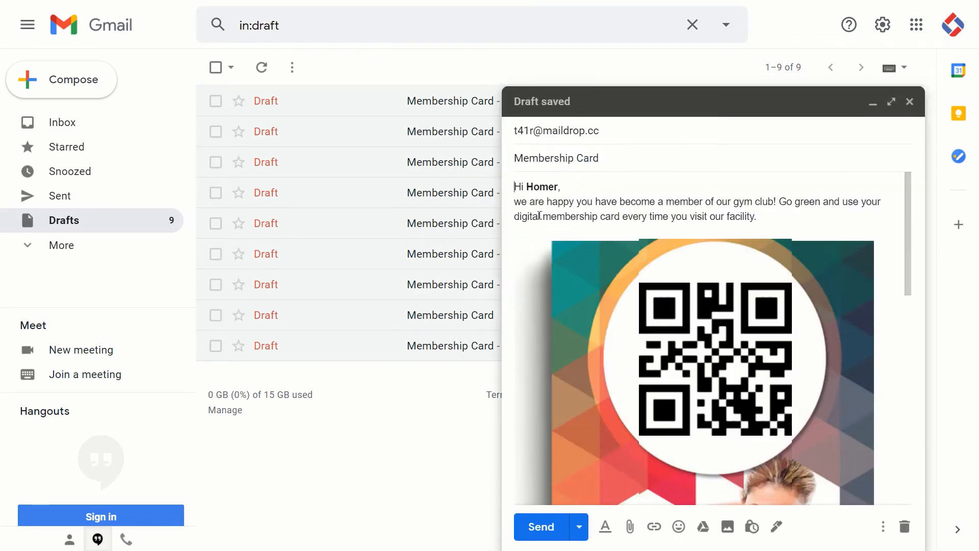
pyautogui.click(542, 133)
pyautogui.moveTo(623, 132)
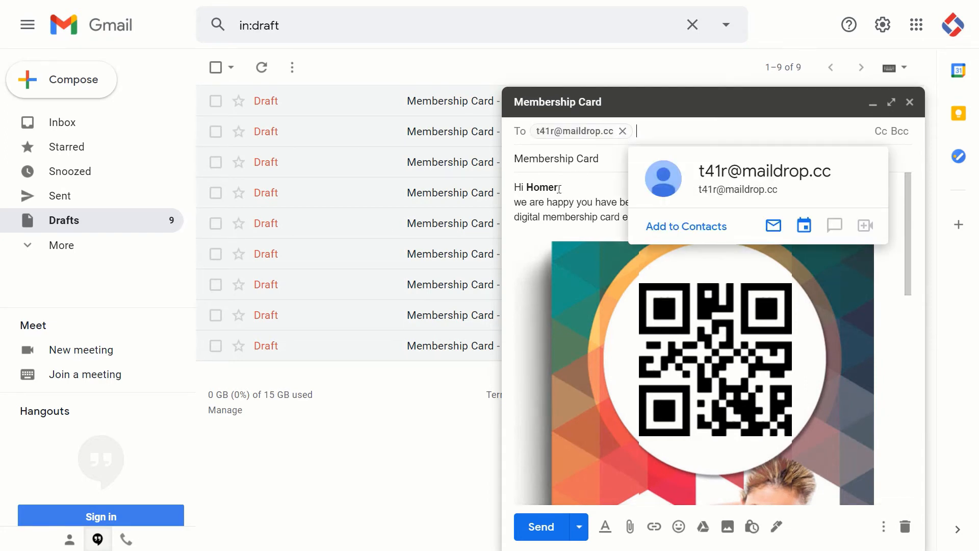
pyautogui.doubleClick(542, 187)
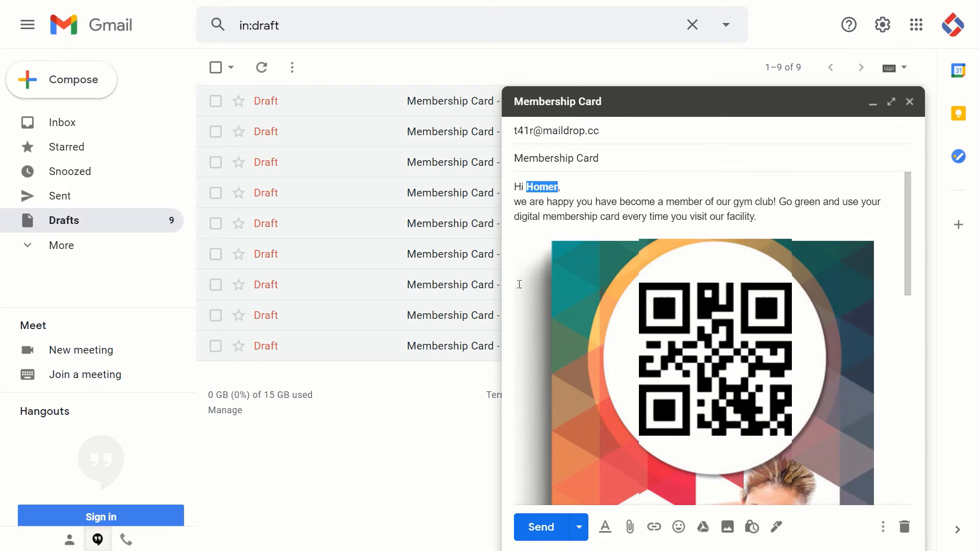
pyautogui.scroll(-2, 519, 284)
pyautogui.click(704, 300)
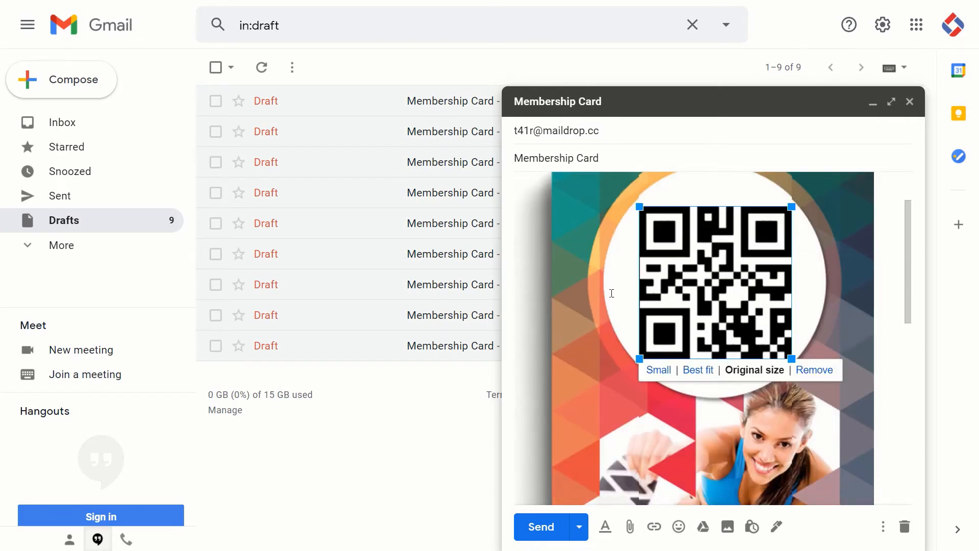
# - Examine the card ID, name, surname, membership level and timestamp under the card image, and close the draft
pyautogui.scroll(-10, 609, 293)
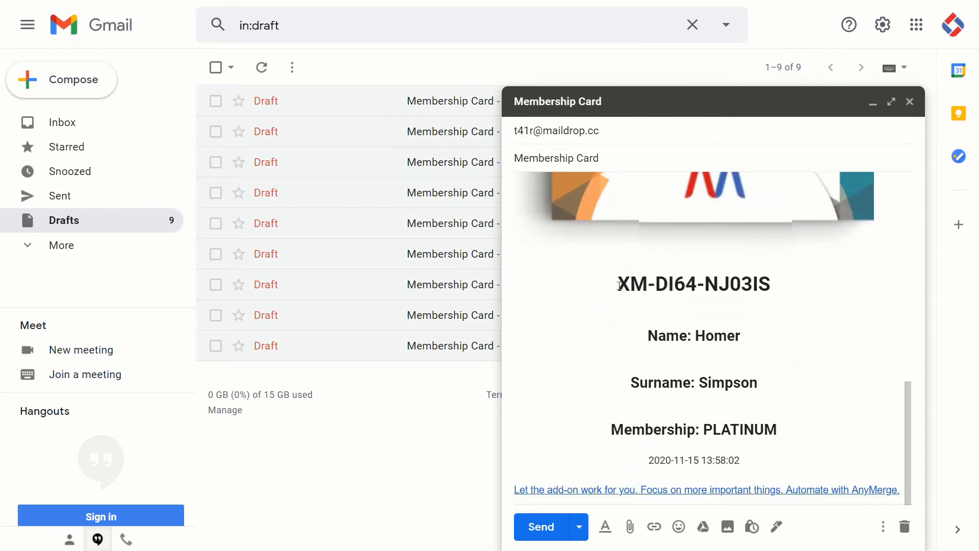
pyautogui.moveTo(618, 285); pyautogui.dragTo(758, 419)
pyautogui.moveTo(648, 460); pyautogui.dragTo(749, 464)
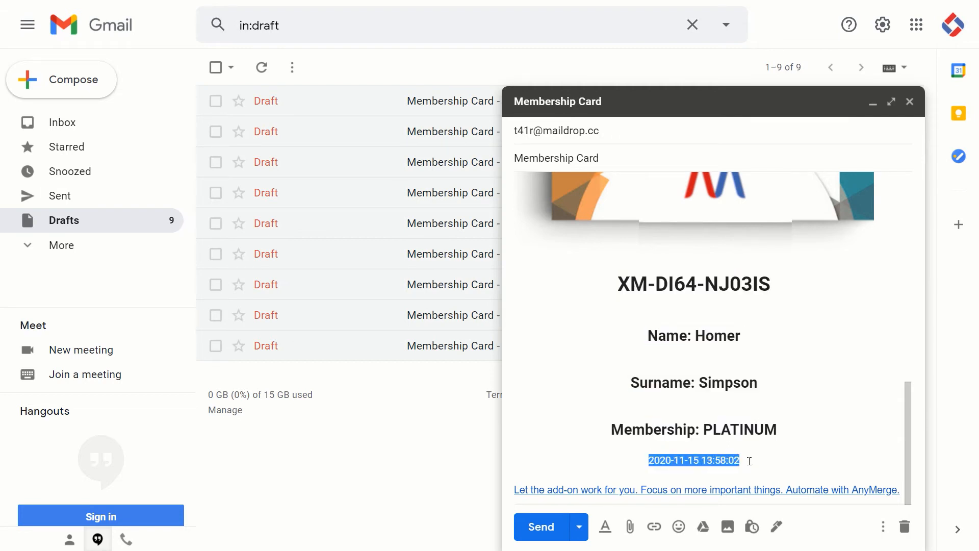
pyautogui.click(746, 438)
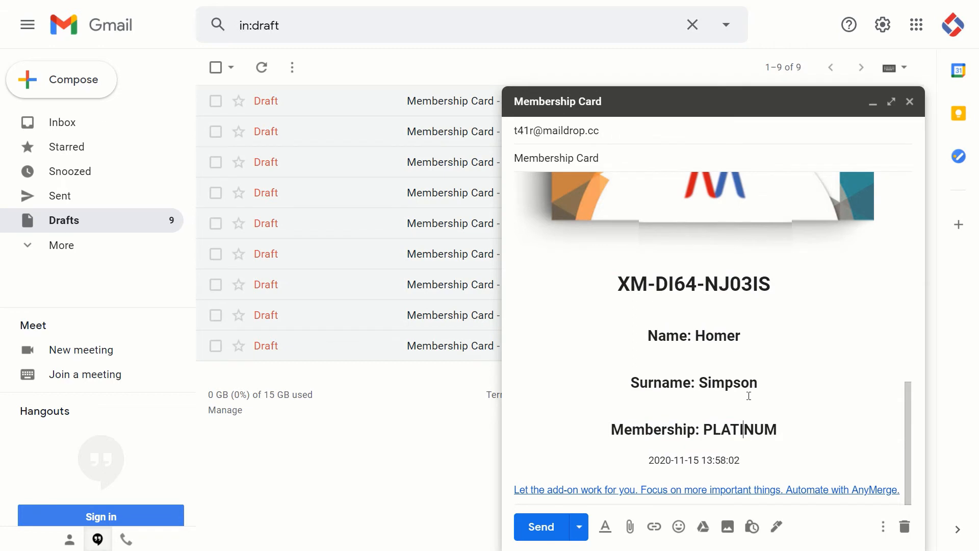
pyautogui.scroll(3, 748, 395)
pyautogui.scroll(-3, 750, 393)
pyautogui.click(909, 101)
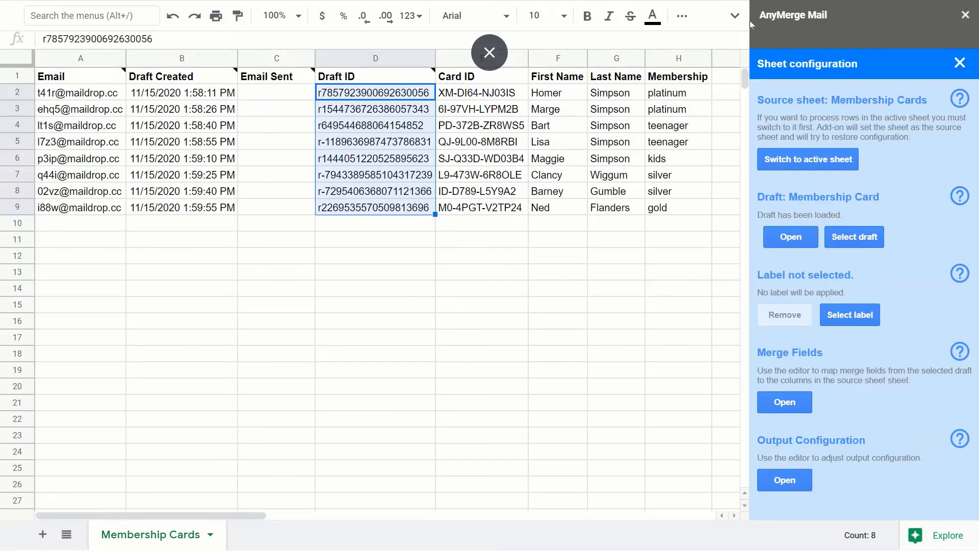
# - Leave the sheet configuration, select the Draft ID cells D2:D9 and switch the processing mode to Merge to Send
pyautogui.click(669, 240)
pyautogui.click(958, 63)
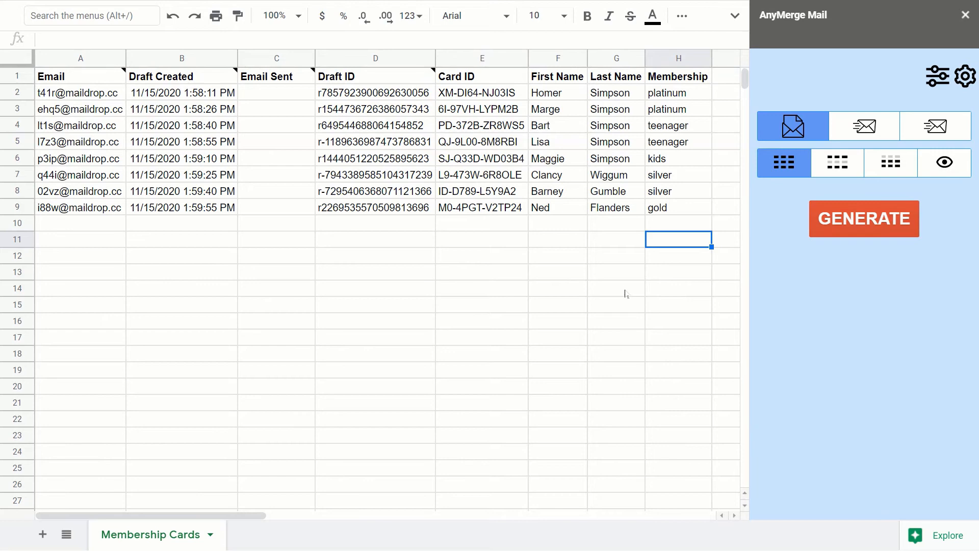
pyautogui.moveTo(372, 93); pyautogui.dragTo(358, 210)
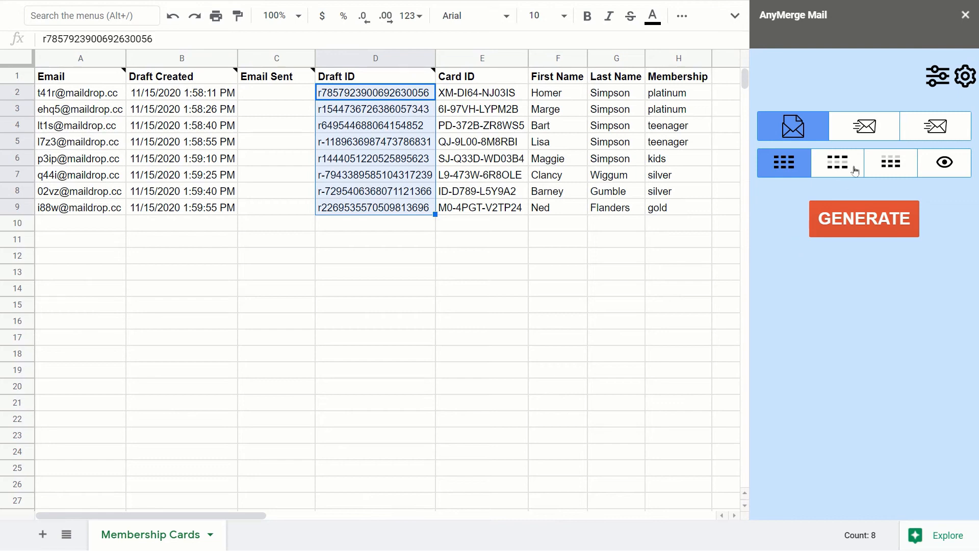
pyautogui.click(865, 136)
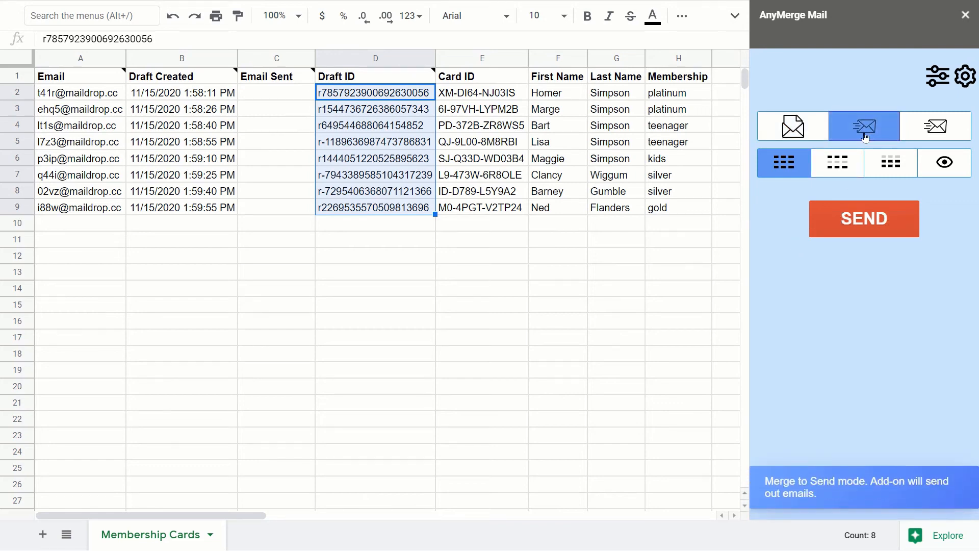
# - Switch the processing mode to sending the existing drafts, check the Draft ID cells D2:D9 and send the emails
pyautogui.click(924, 133)
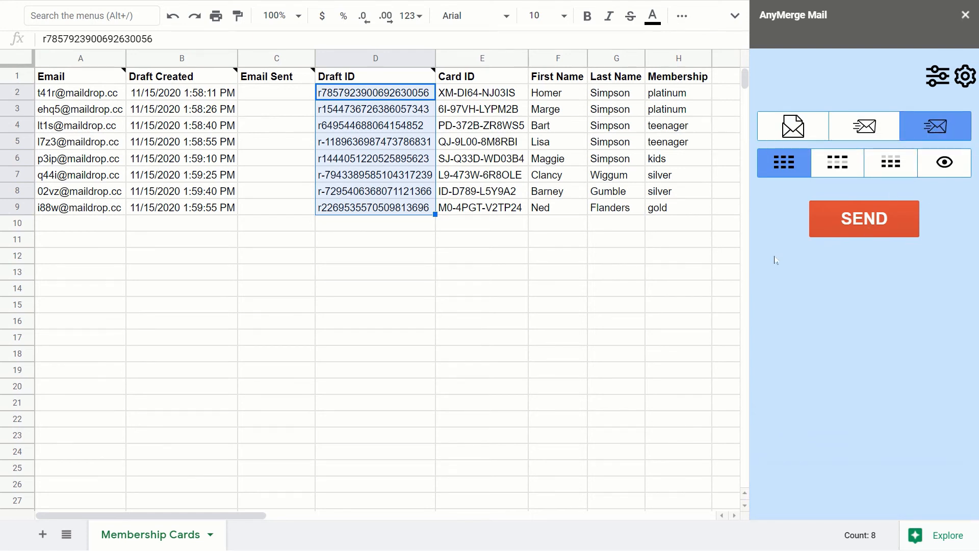
pyautogui.click(376, 125)
pyautogui.moveTo(376, 98); pyautogui.dragTo(396, 206)
pyautogui.click(392, 244)
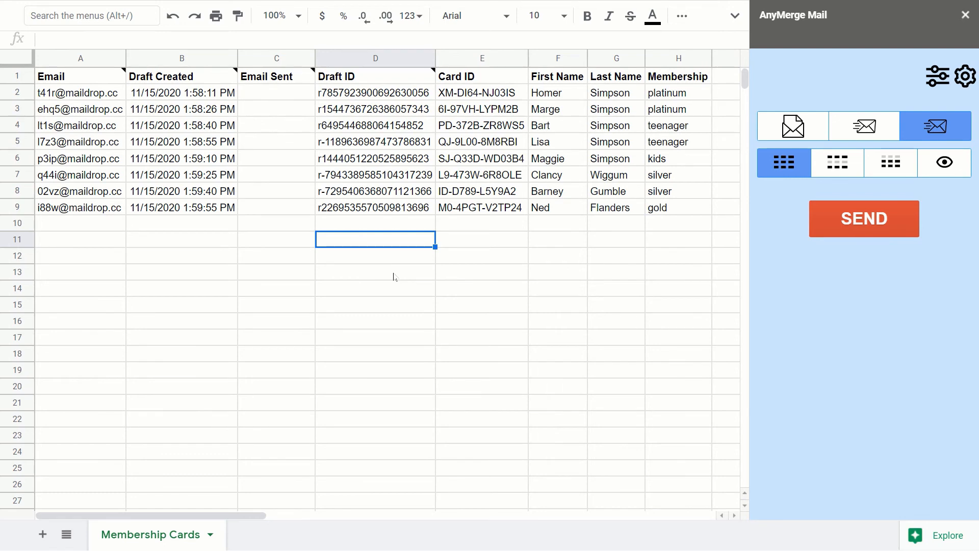
pyautogui.click(847, 223)
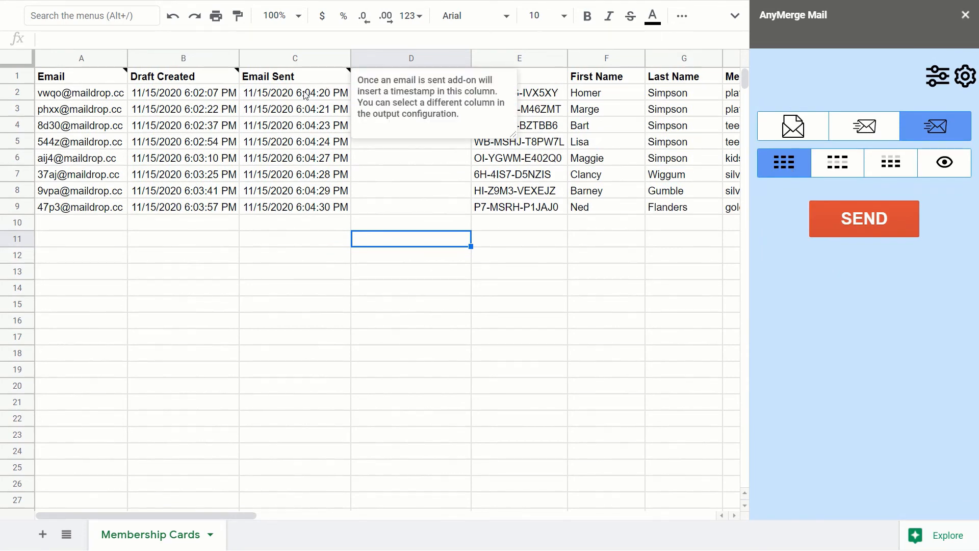
# - Check the Email Sent timestamps in C2:C9 and the Draft ID column, and show the Sent folder in Gmail
pyautogui.moveTo(308, 92); pyautogui.dragTo(292, 209)
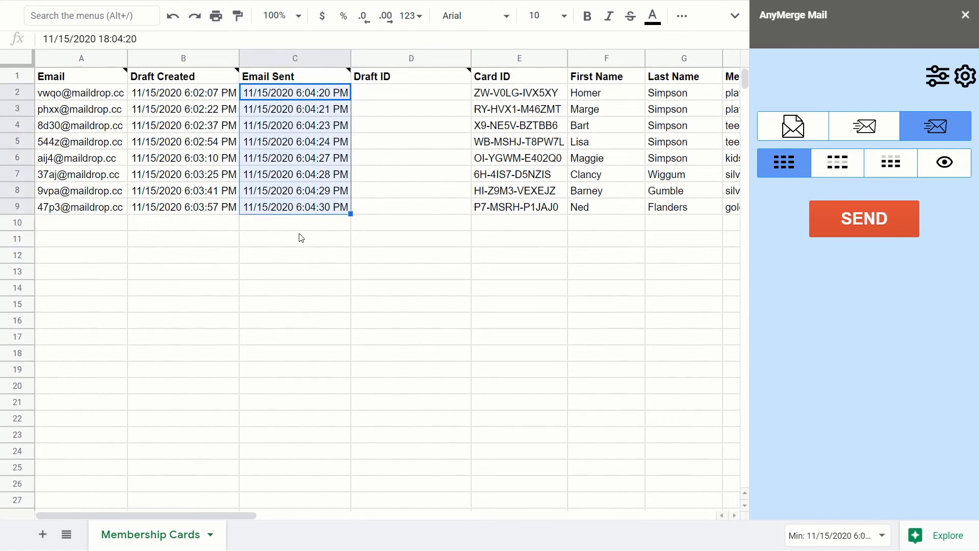
pyautogui.click(386, 93)
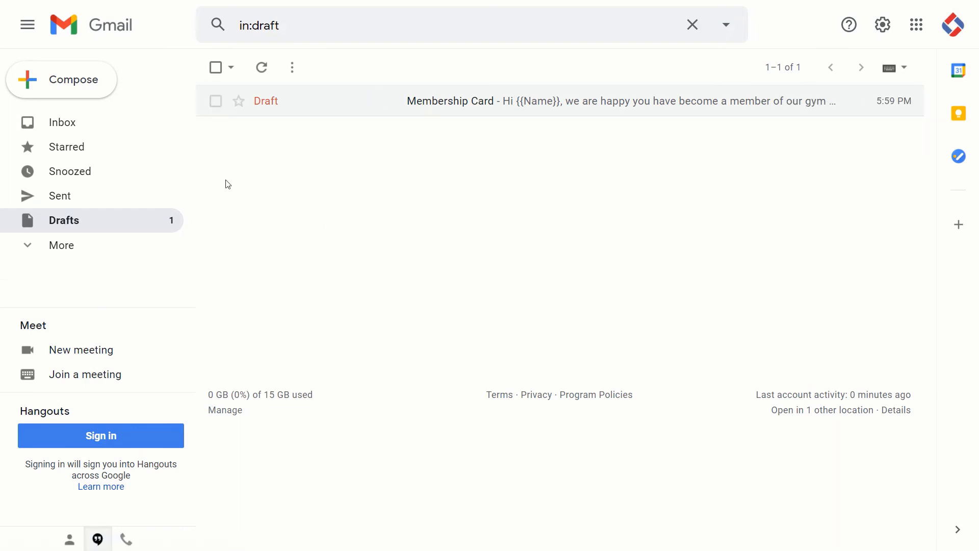
pyautogui.click(75, 191)
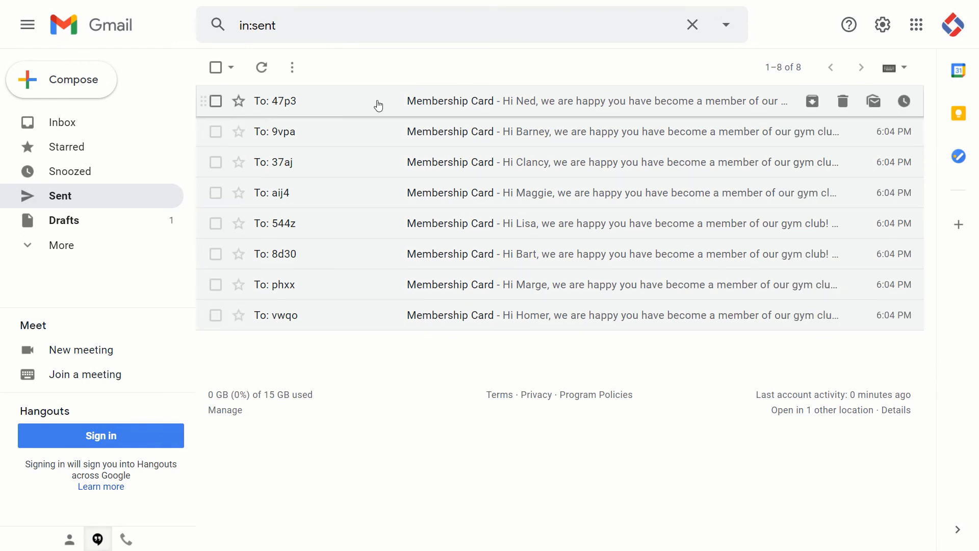
# - Copy the mailbox name from the row 3 recipient's address in the sheet and open that inbox on Maildrop
pyautogui.hotkey('ctrl', 'Tab')
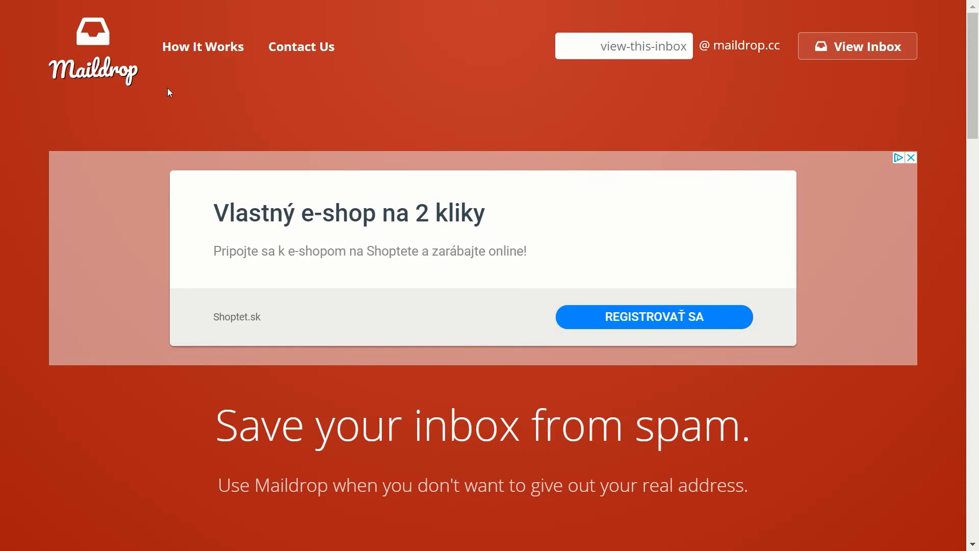
pyautogui.hotkey('ctrl', 'Tab')
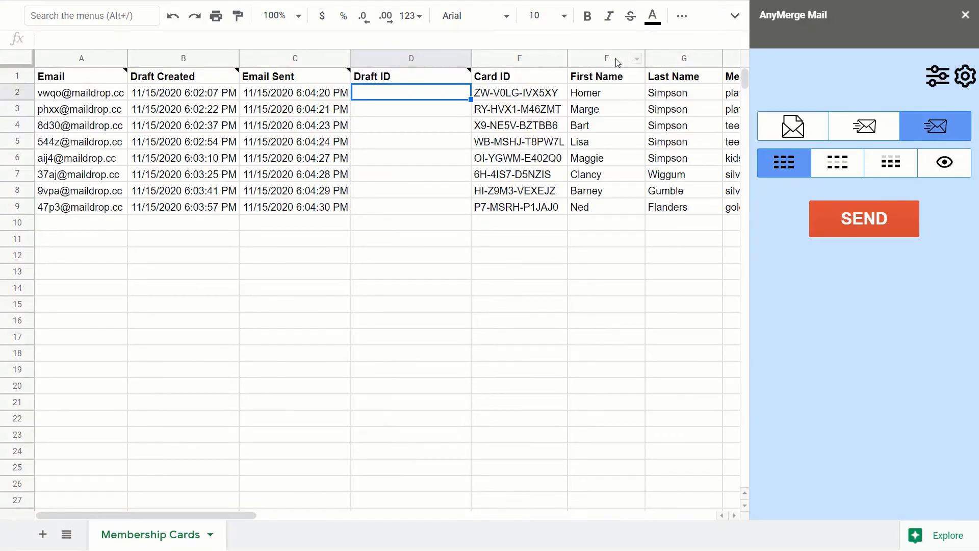
pyautogui.doubleClick(47, 108)
pyautogui.doubleClick(47, 108)
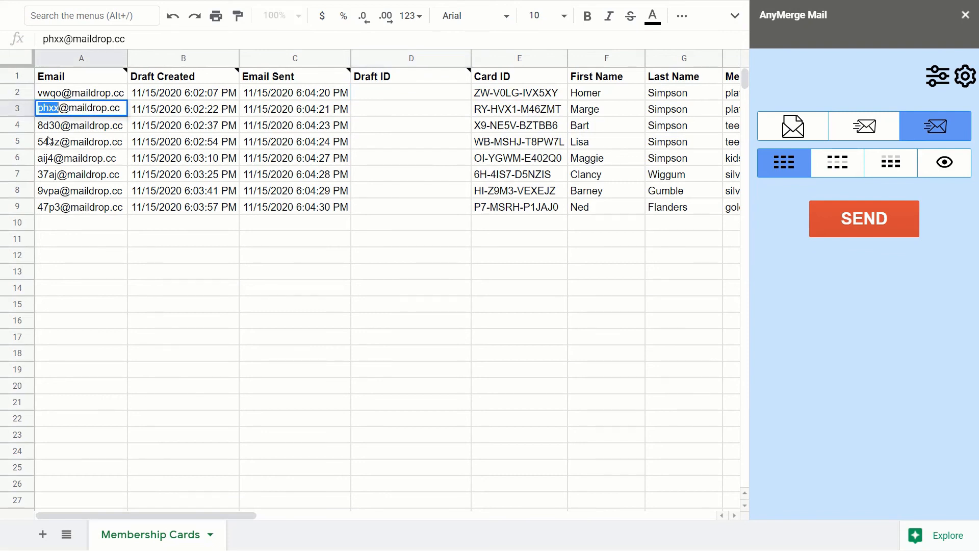
pyautogui.moveTo(52, 136)
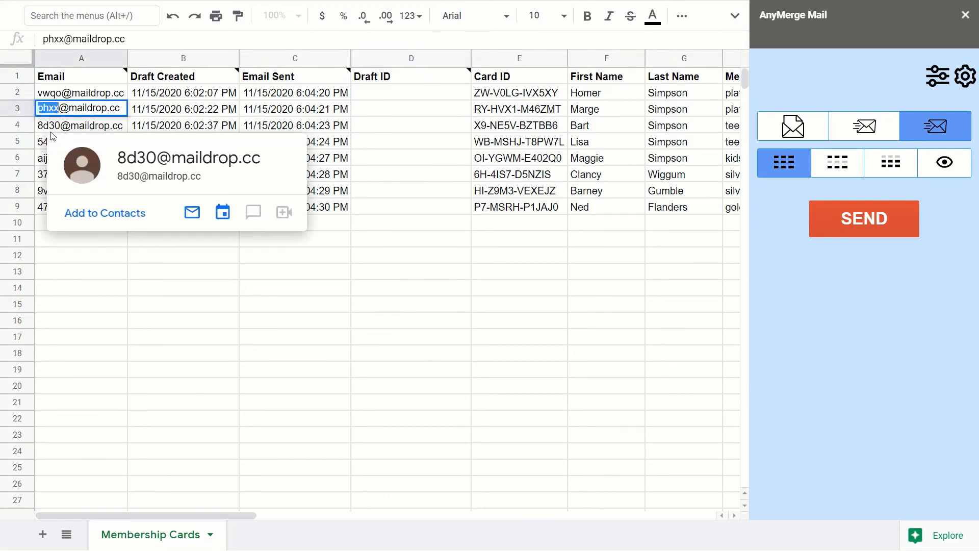
pyautogui.click(267, 274)
pyautogui.hotkey('ctrl', 'Tab')
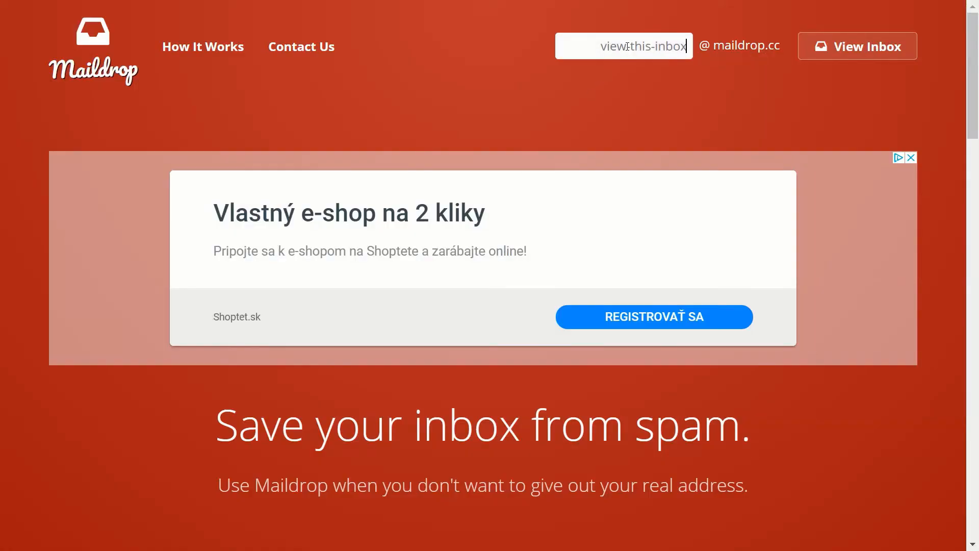
pyautogui.write('phxx')
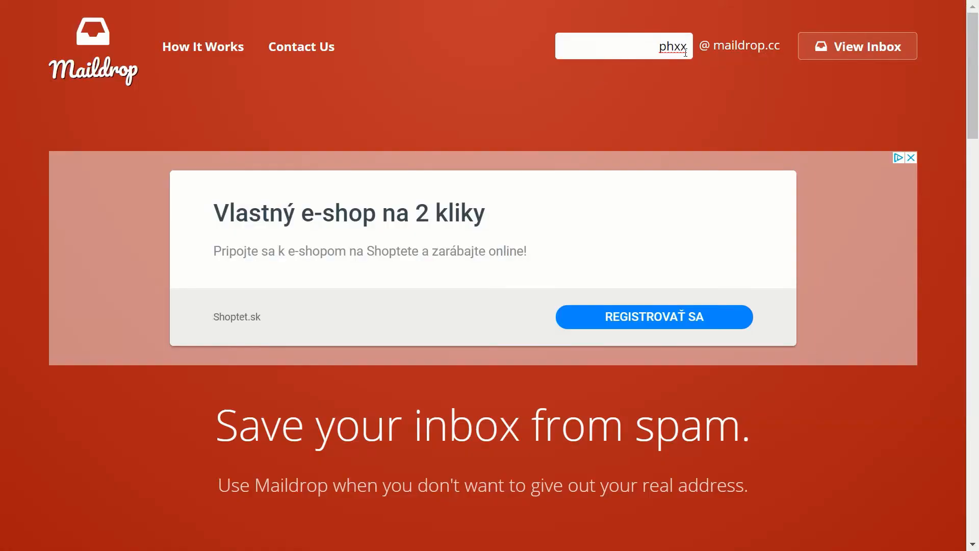
pyautogui.click(867, 46)
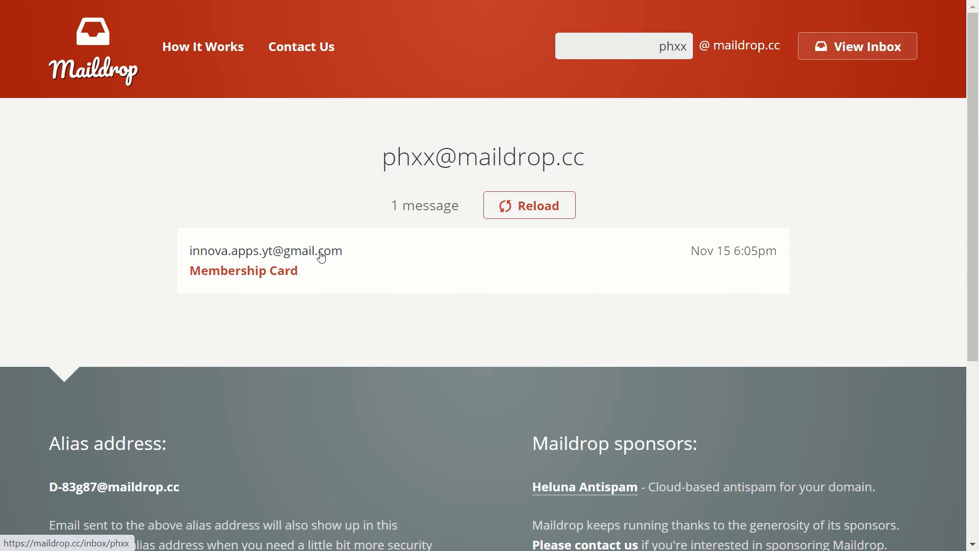
# - Open the received Membership Card message and examine its greeting, QR code, card ID, name, surname, membership level and timestamp
pyautogui.click(285, 276)
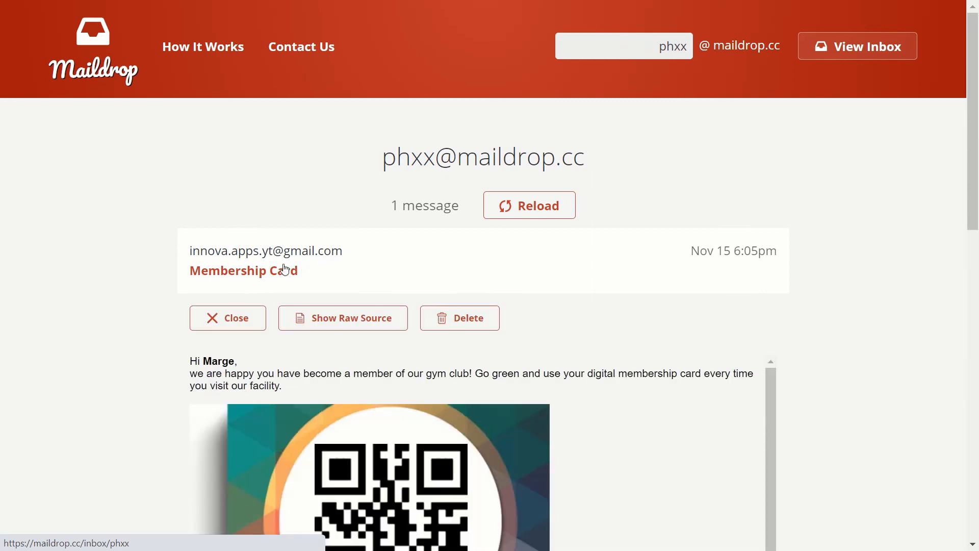
pyautogui.scroll(-3, 599, 290)
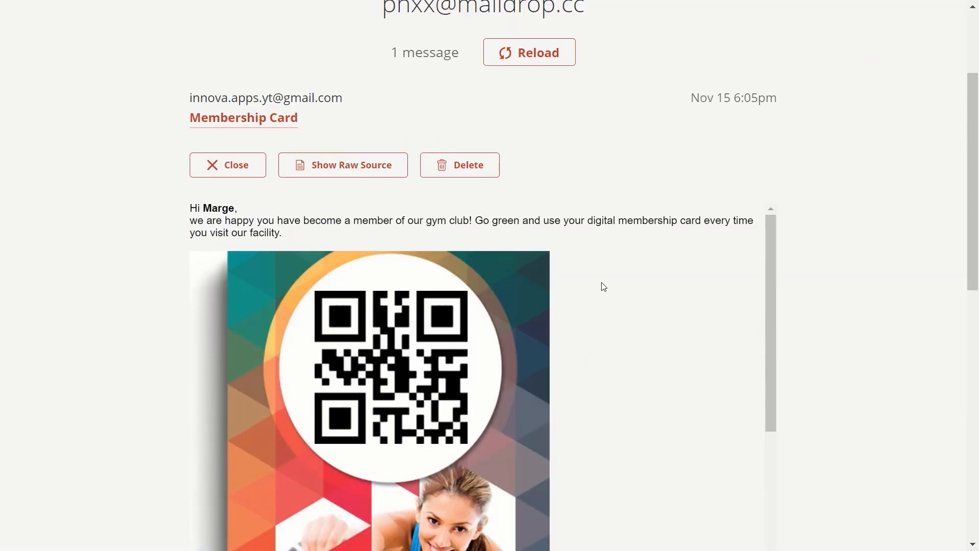
pyautogui.scroll(-1, 555, 257)
pyautogui.scroll(1, 369, 257)
pyautogui.scroll(-1, 413, 330)
pyautogui.scroll(-6, 413, 331)
pyautogui.scroll(-5, 472, 354)
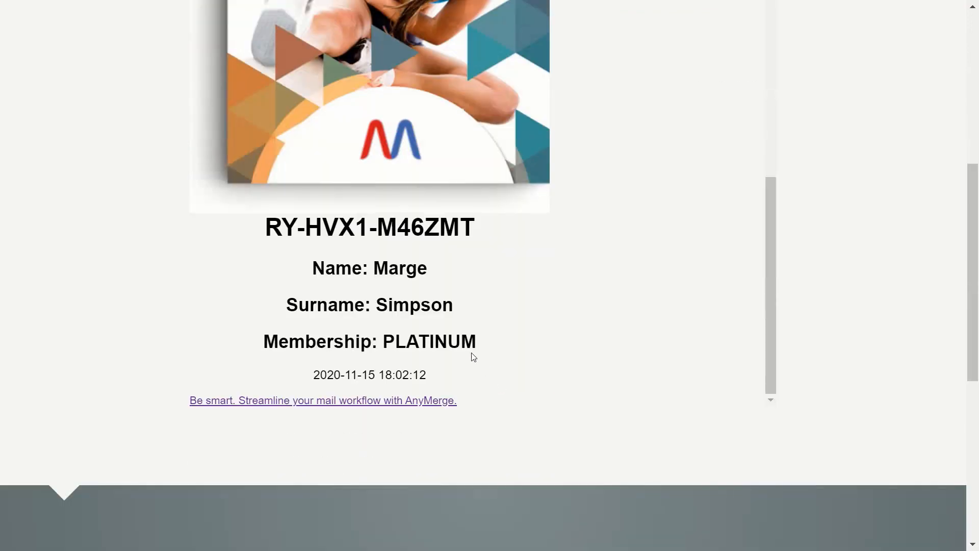
pyautogui.scroll(5, 536, 347)
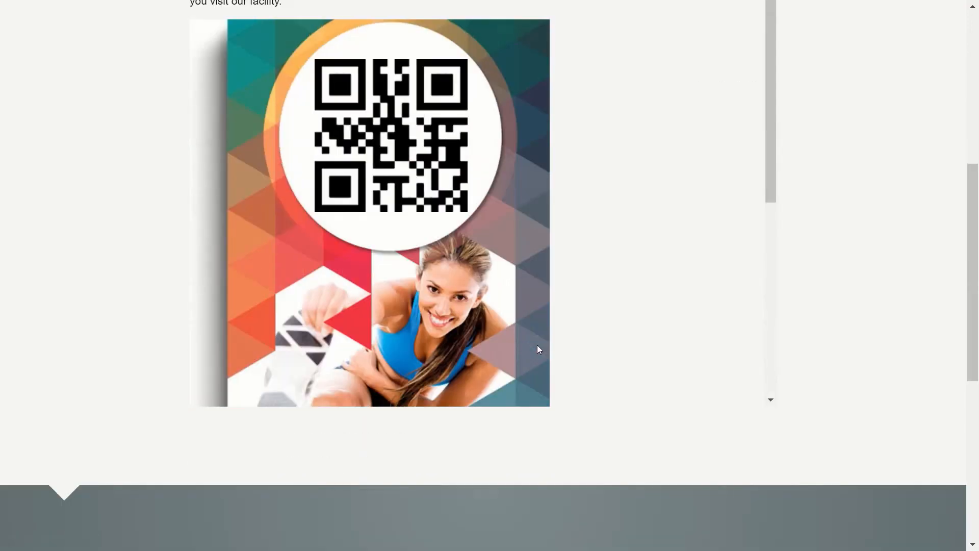
pyautogui.scroll(7, 683, 230)
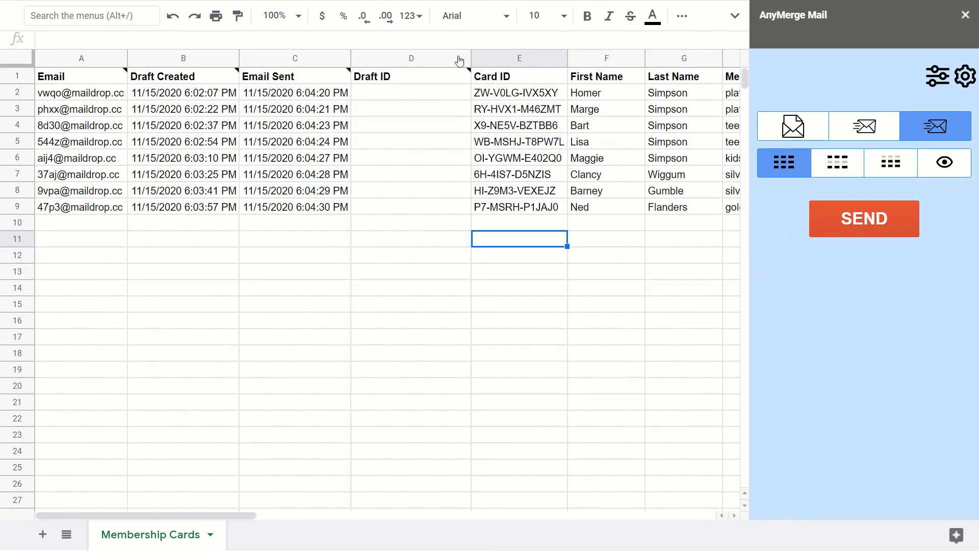
# - Return to the Membership Cards sheet in Google Sheets and look at the recipient addresses in cells A3 and A4
pyautogui.click(94, 104)
pyautogui.click(90, 111)
pyautogui.click(82, 127)
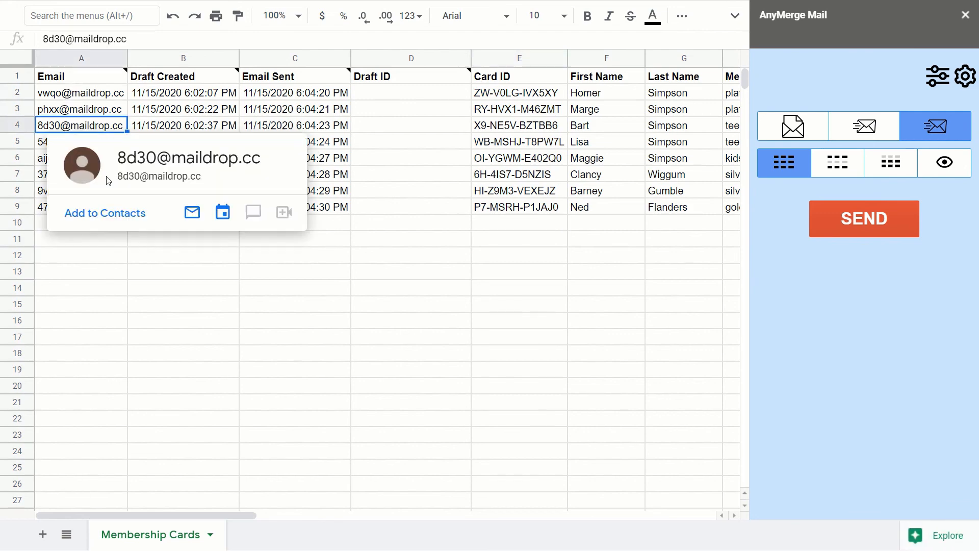
pyautogui.click(112, 258)
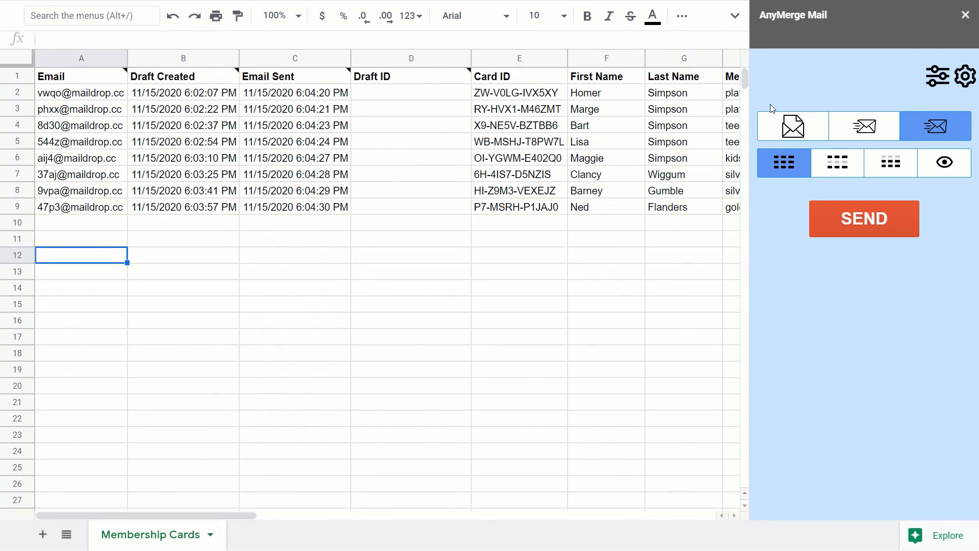
# - Open the sheet configuration, review the Draft Created, Email Sent and Draft ID columns, and view the Output Configuration editor
pyautogui.click(927, 81)
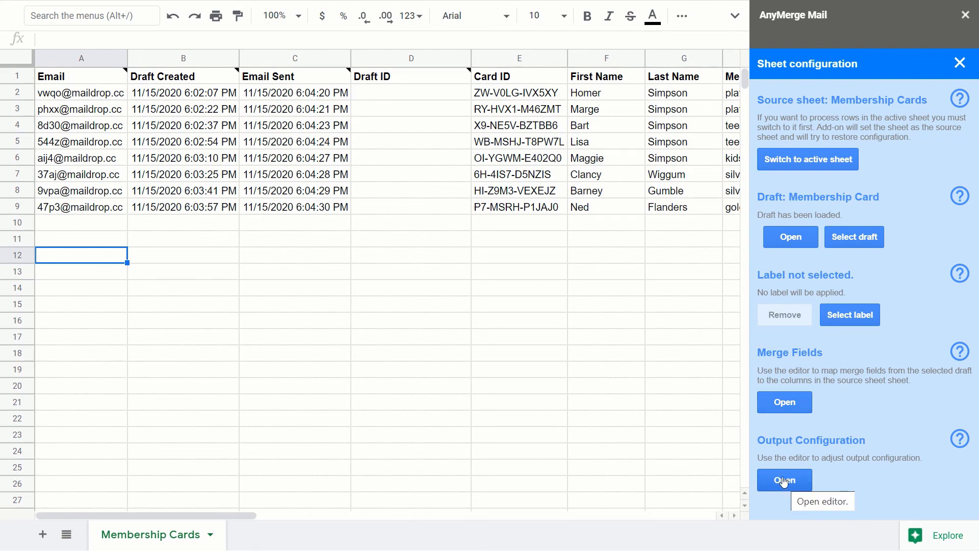
pyautogui.click(206, 53)
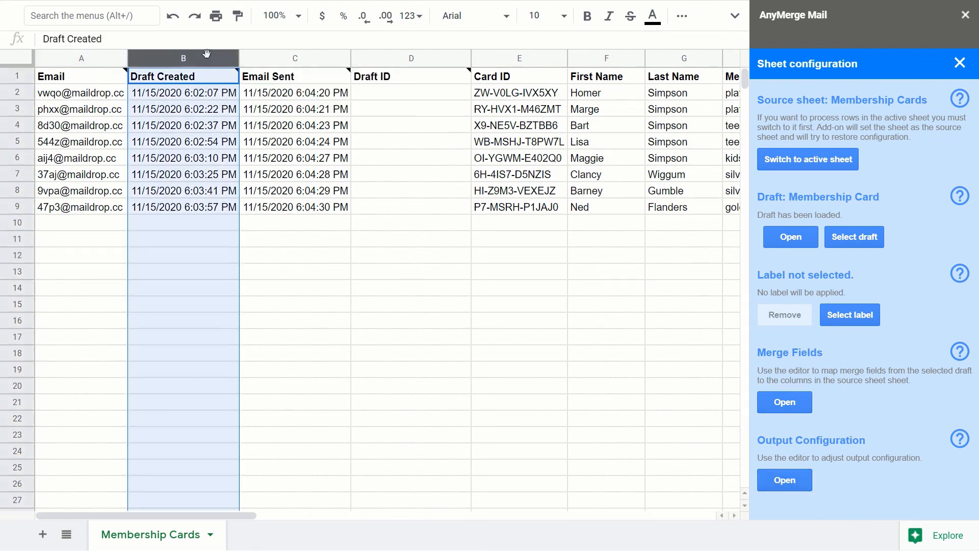
pyautogui.click(314, 55)
pyautogui.click(392, 57)
pyautogui.click(539, 305)
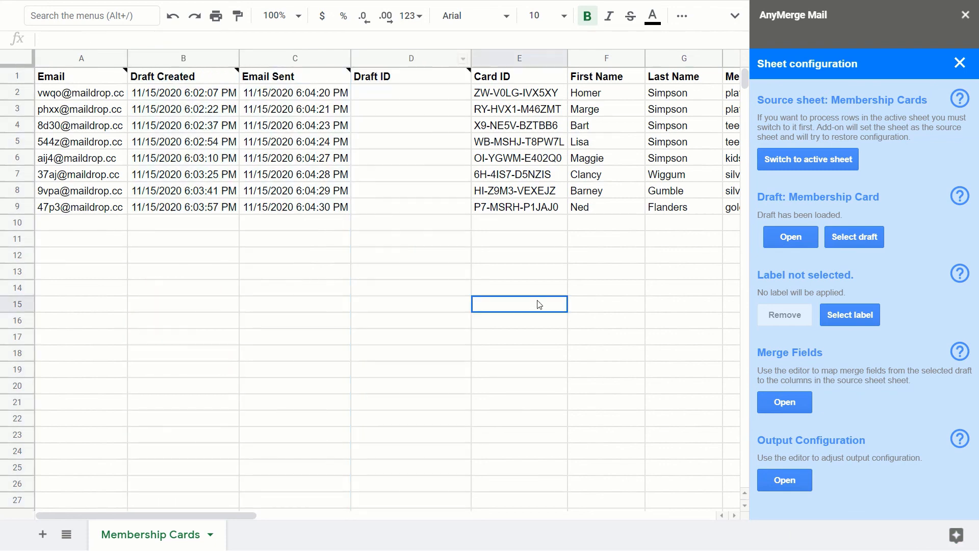
pyautogui.click(784, 480)
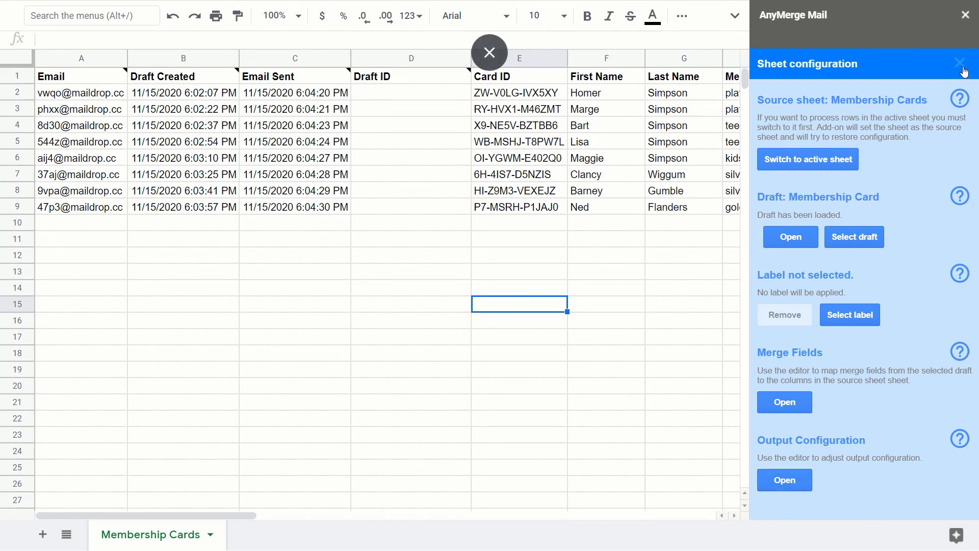